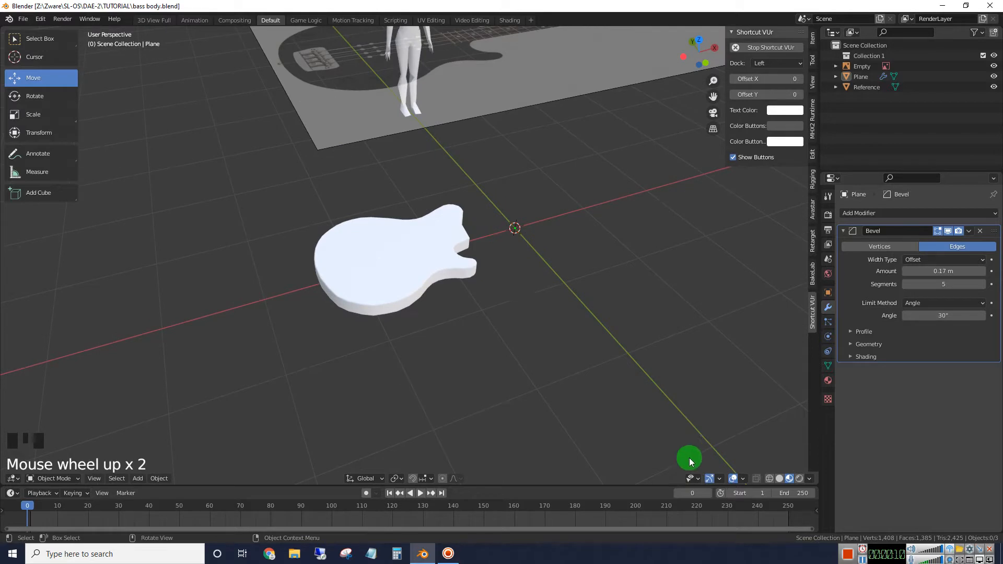
Switch the viewport to Solid shading with Backface Culling enabled in the viewport shading options.
click(780, 479)
mouse_move(535, 324)
middle_down()
mouse_move(531, 271)
mouse_move(570, 219)
mouse_move(581, 249)
mouse_move(336, 286)
mouse_move(504, 290)
mouse_move(514, 302)
middle_up()
scroll(581, 249, up, 5)
scroll(515, 302, down, 5)
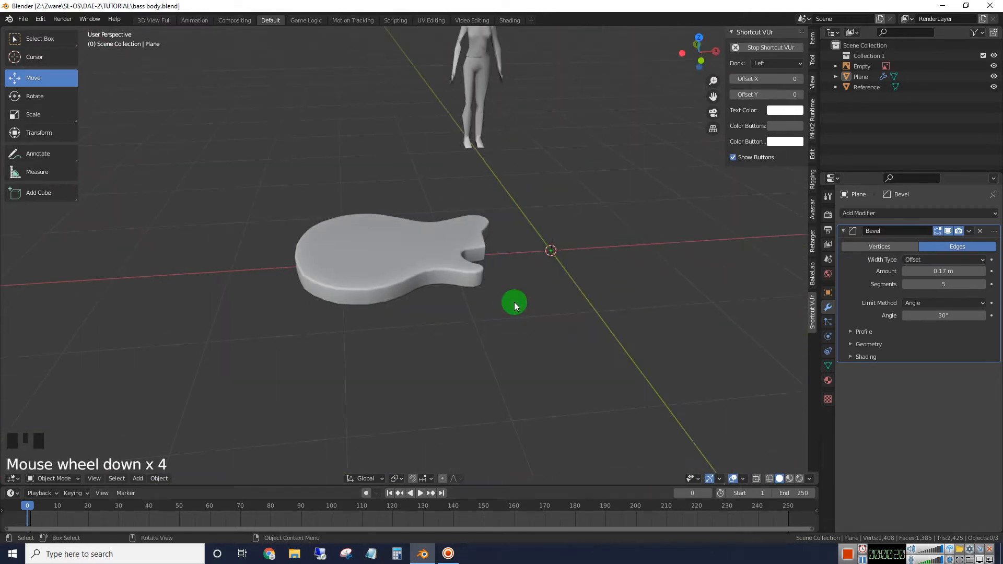
middle_drag(575, 294, 468, 267)
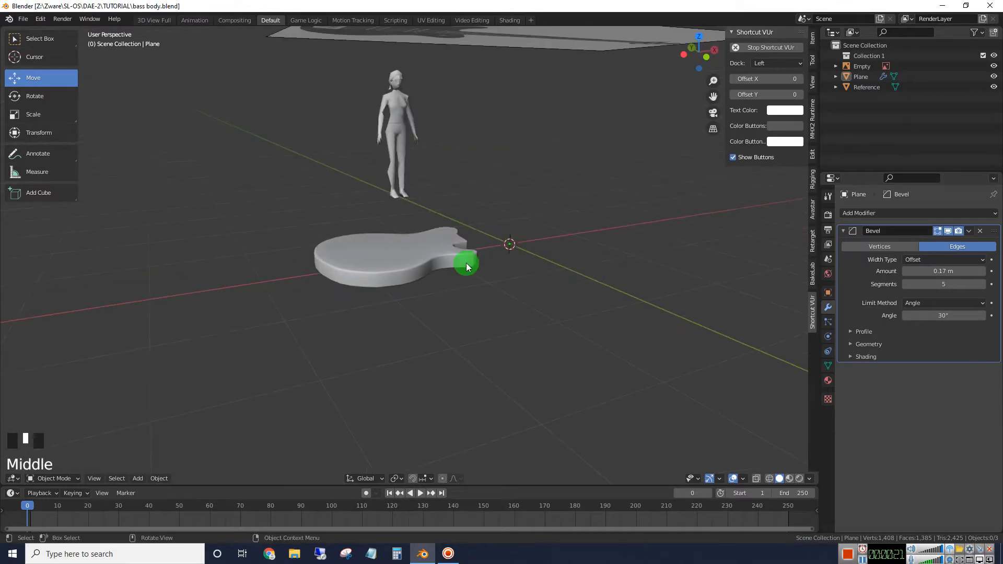
click(810, 478)
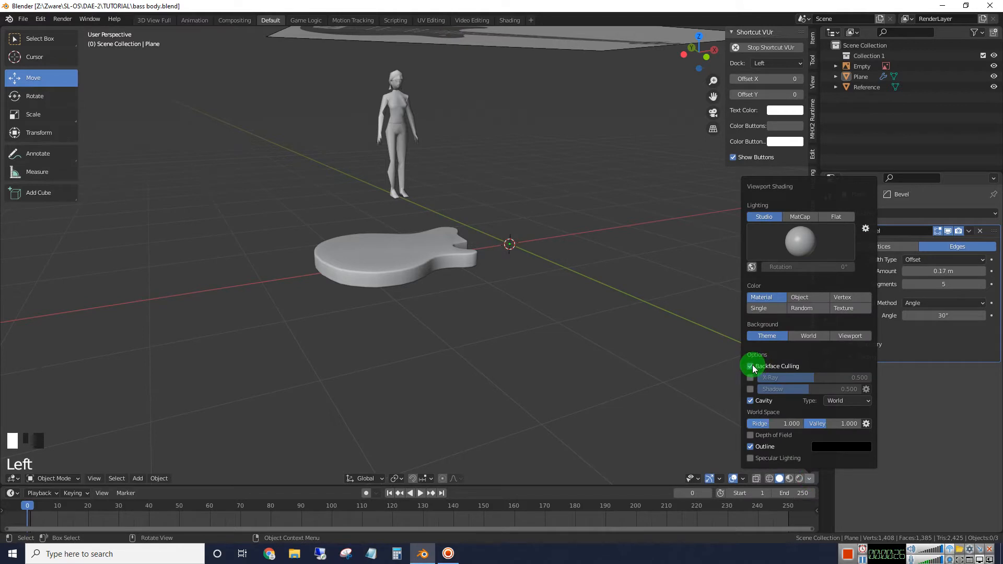
click(753, 366)
Examine the bevelled guitar body in solid shading from several angles and review the viewport shading options.
scroll(445, 278, up, 2)
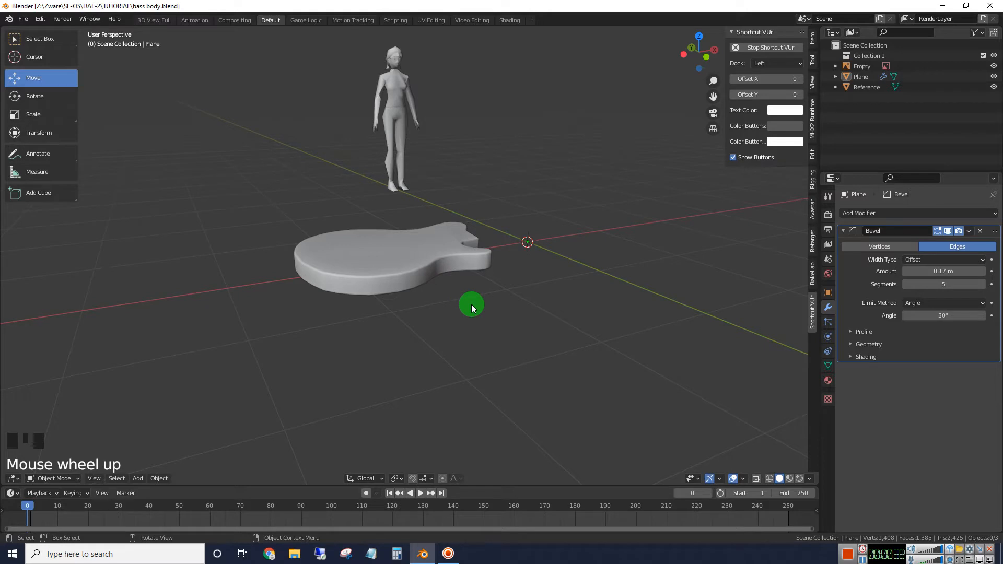
middle_drag(513, 303, 614, 321)
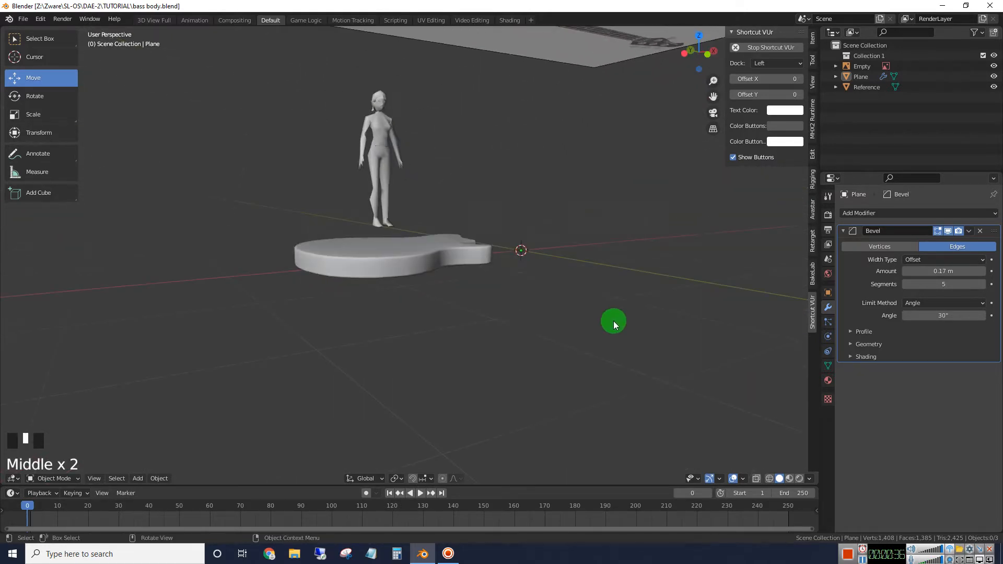
middle_drag(541, 268, 571, 290)
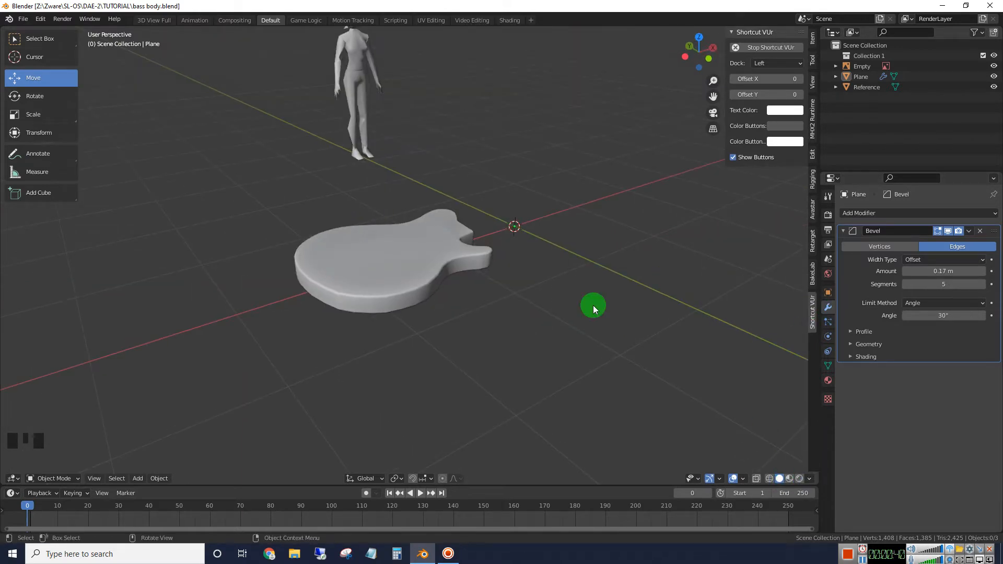
click(810, 479)
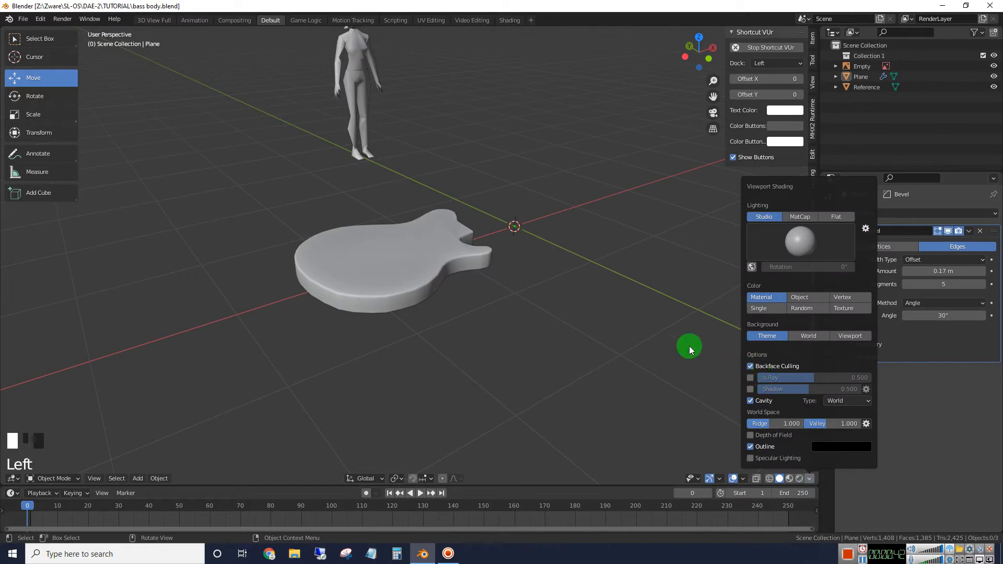
scroll(584, 335, up, 3)
middle_drag(584, 335, 393, 246)
scroll(564, 275, down, 3)
scroll(556, 302, down, 3)
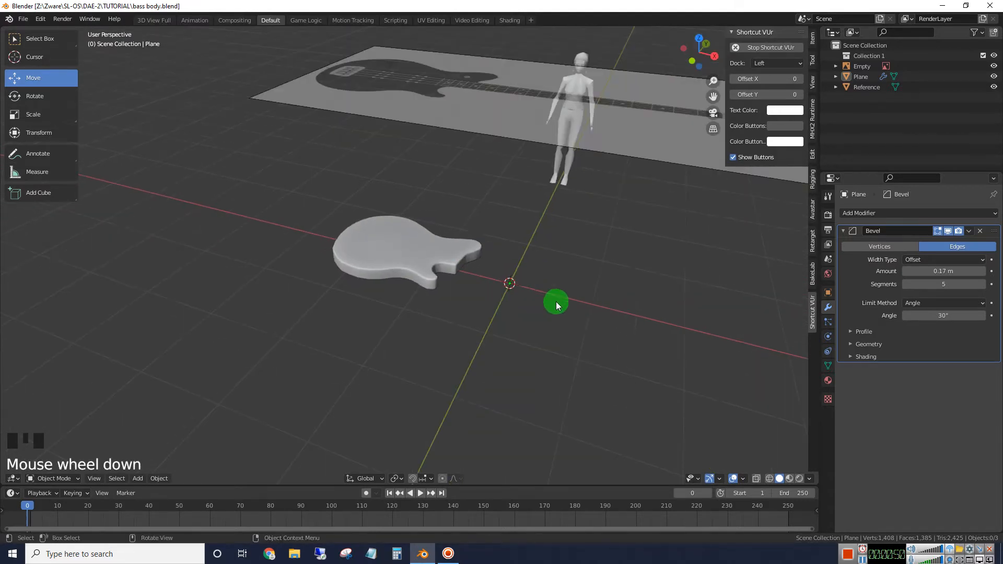
middle_drag(556, 302, 576, 297)
scroll(575, 296, up, 2)
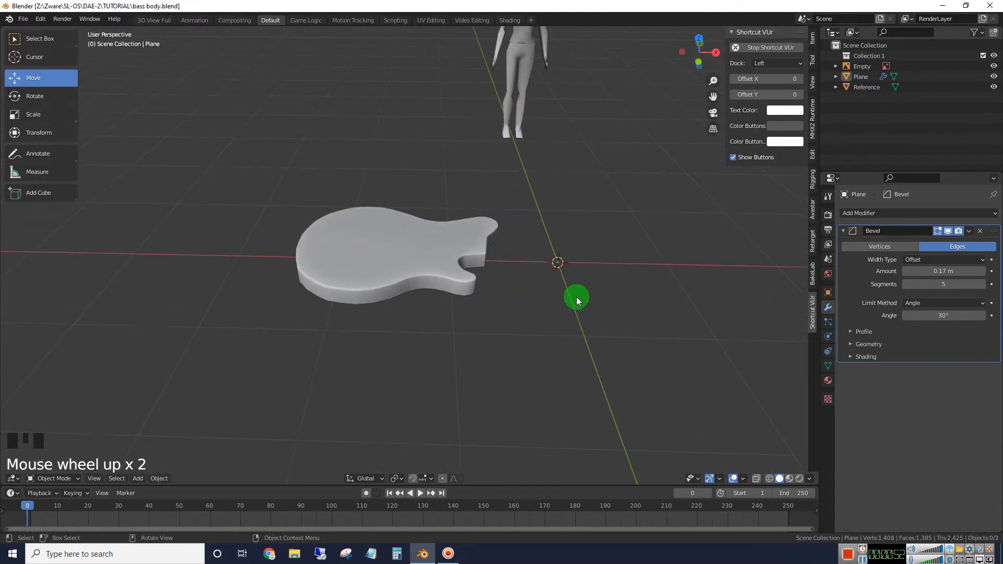
scroll(522, 297, down, 1)
scroll(575, 264, down, 1)
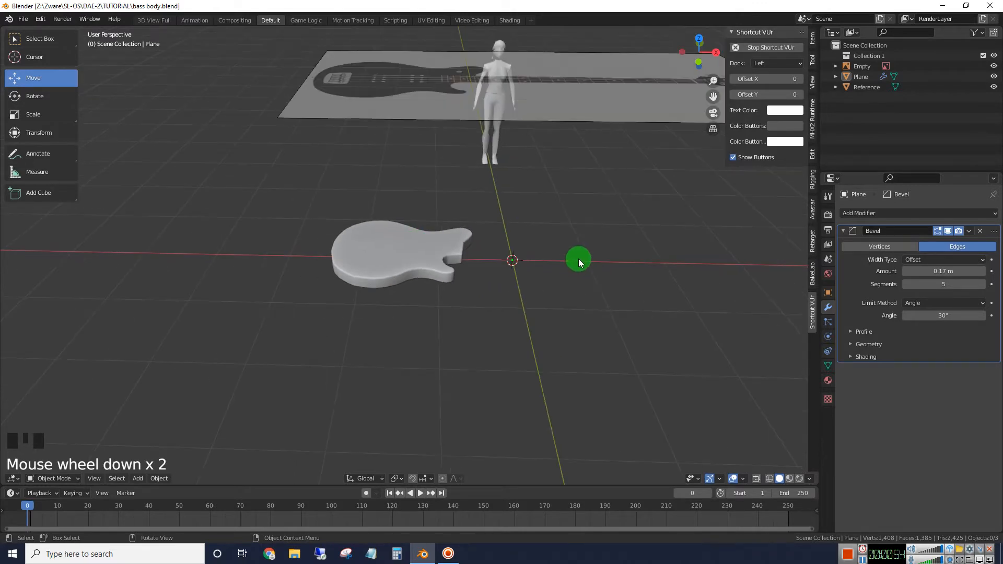
Add a 2 m plane mesh at the world origin.
middle_drag(578, 262, 534, 289)
click(137, 479)
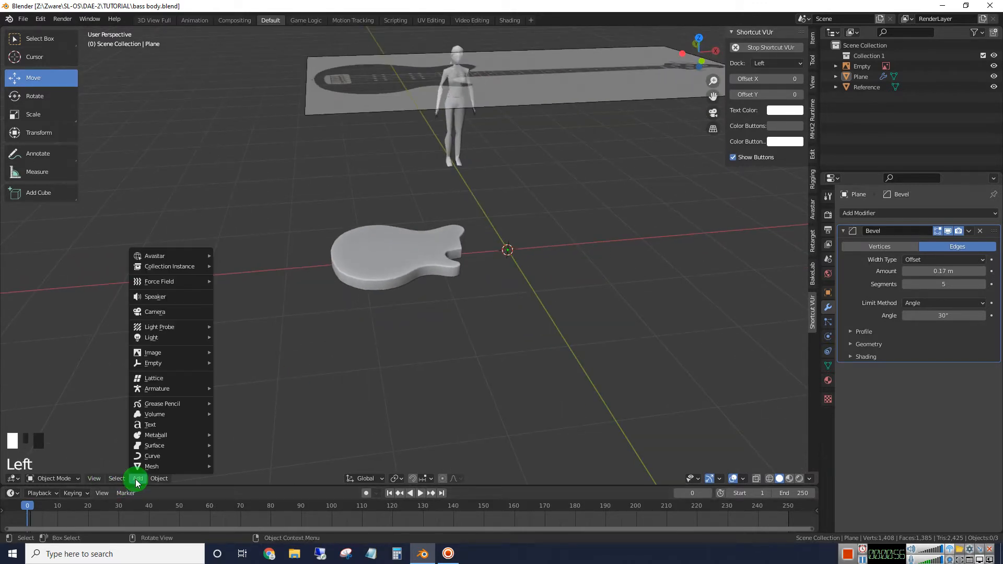
mouse_move(145, 469)
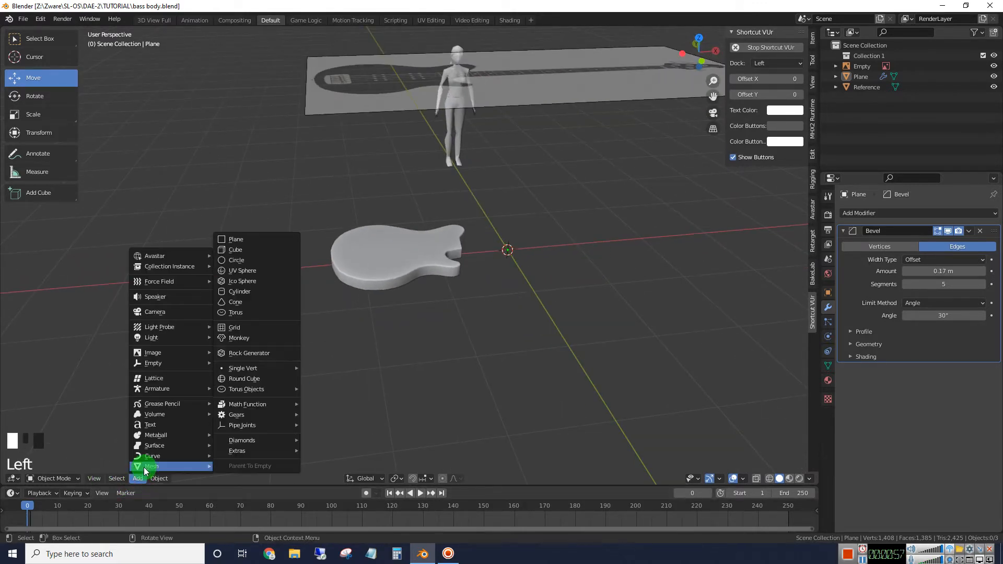
click(233, 239)
scroll(596, 287, down, 1)
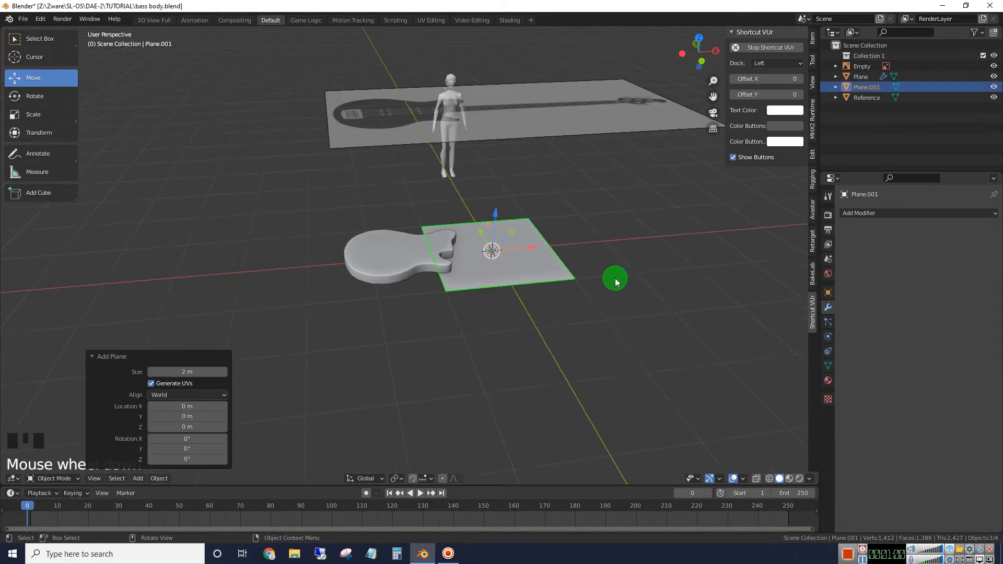
middle_drag(615, 280, 584, 293)
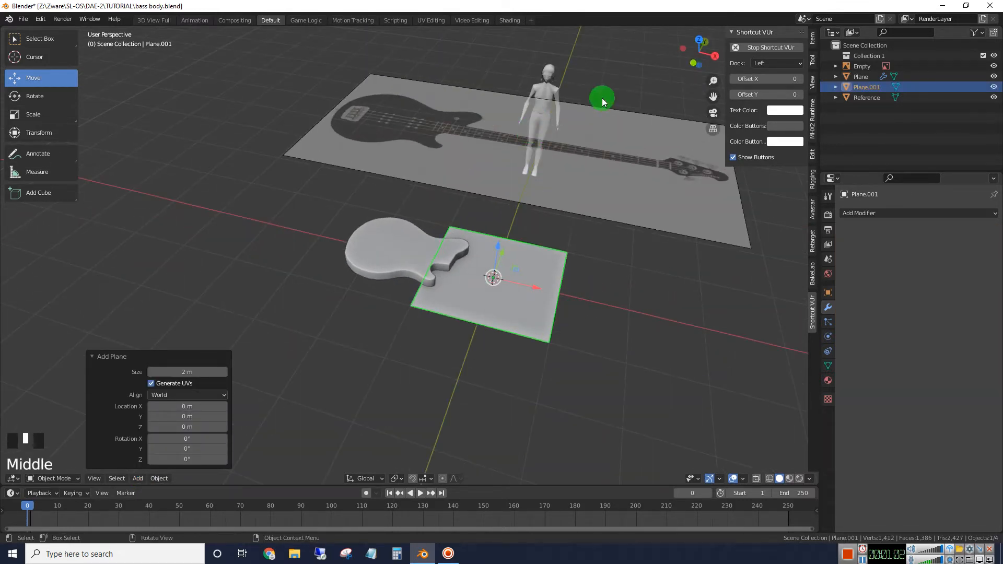
Rename the guitar body object as Body while viewing the scene from the top.
click(697, 40)
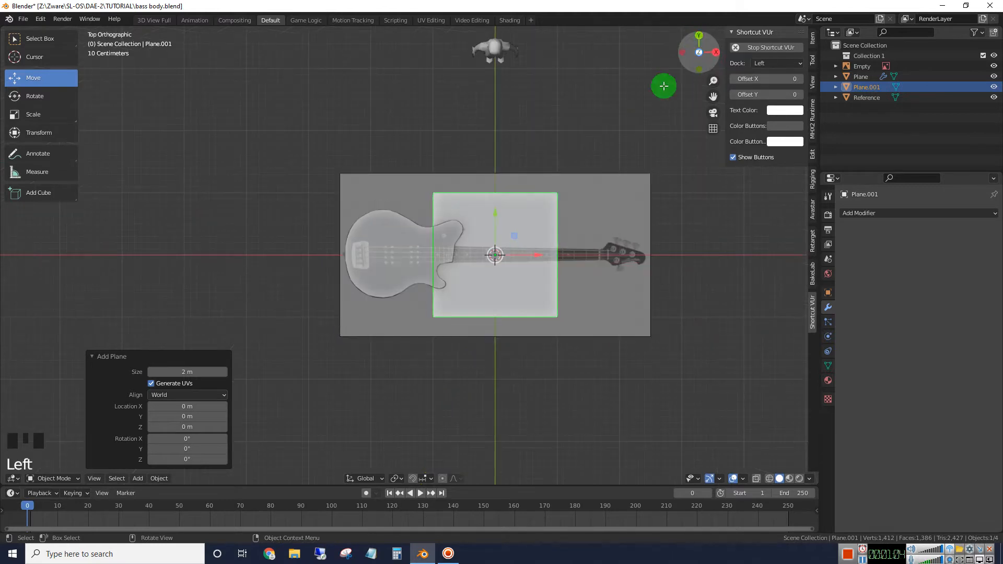
scroll(543, 300, up, 3)
scroll(543, 300, up, 1)
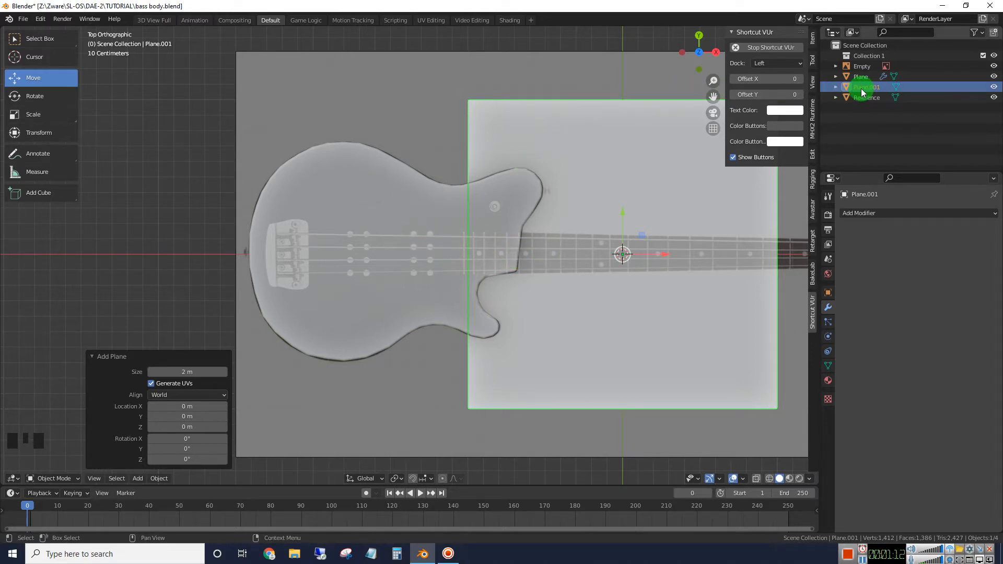
click(374, 198)
click(375, 200)
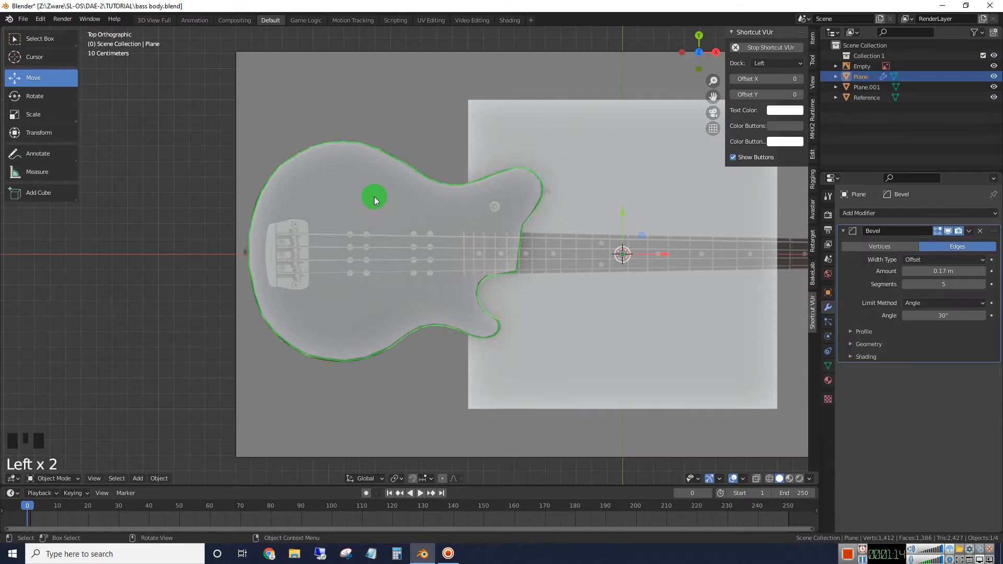
double_click(861, 79)
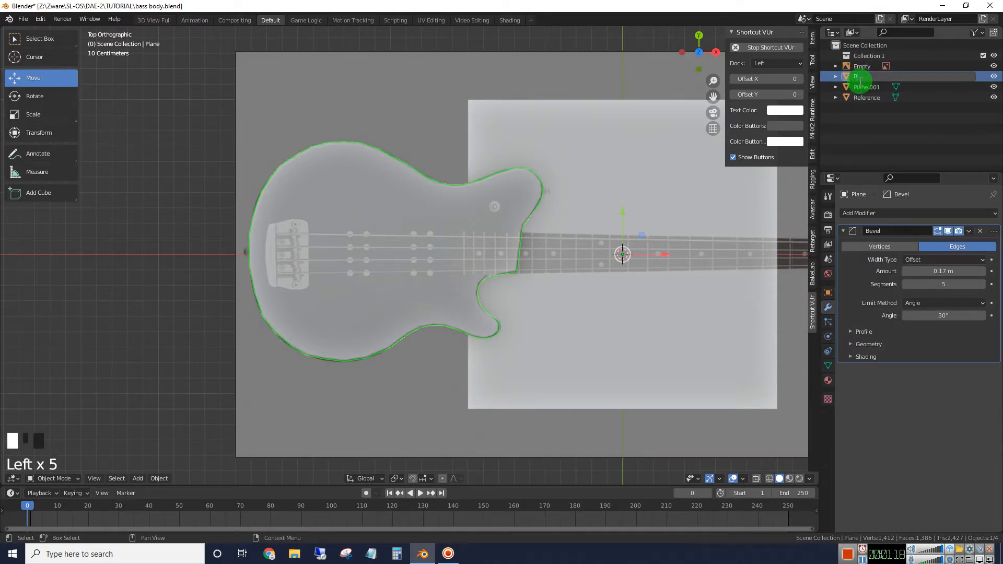
key(Return)
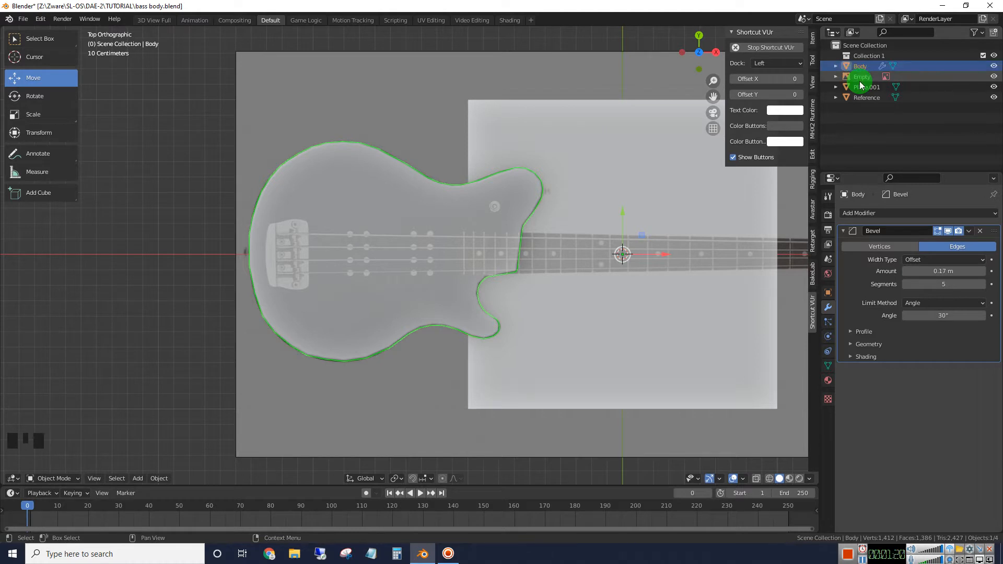
Hide the Body object and return to the top orthographic view.
click(994, 66)
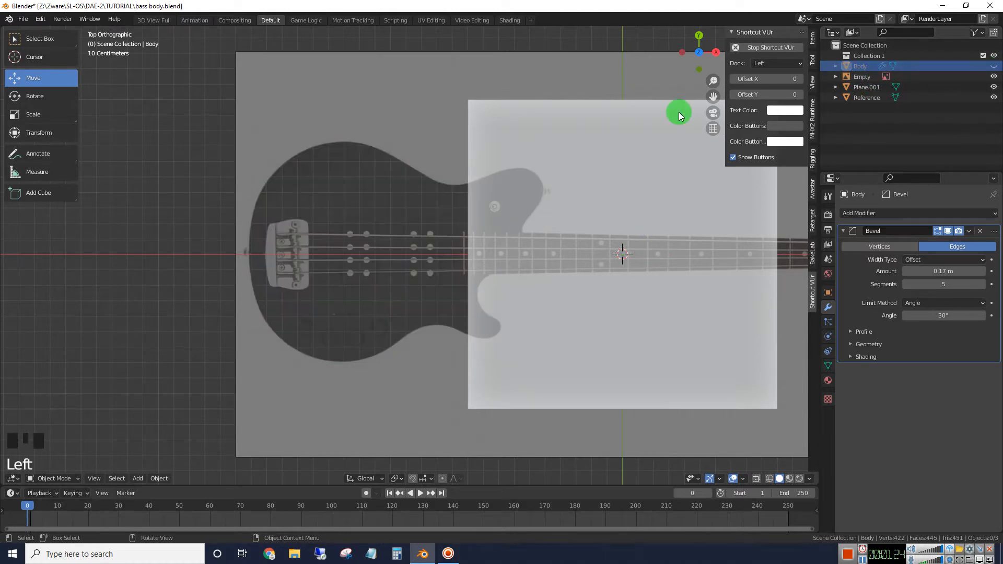
scroll(620, 157, down, 1)
middle_drag(619, 155, 638, 61)
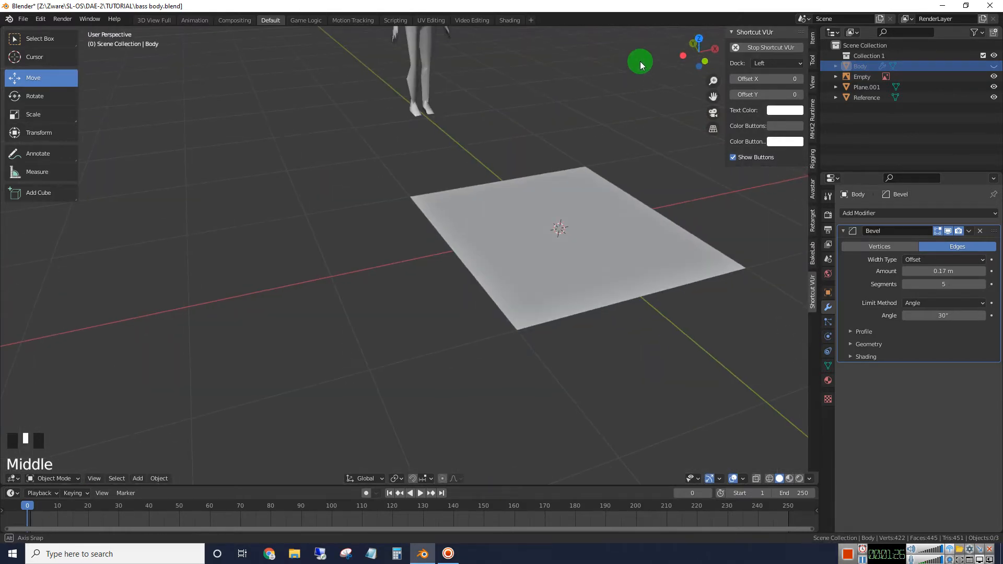
click(695, 45)
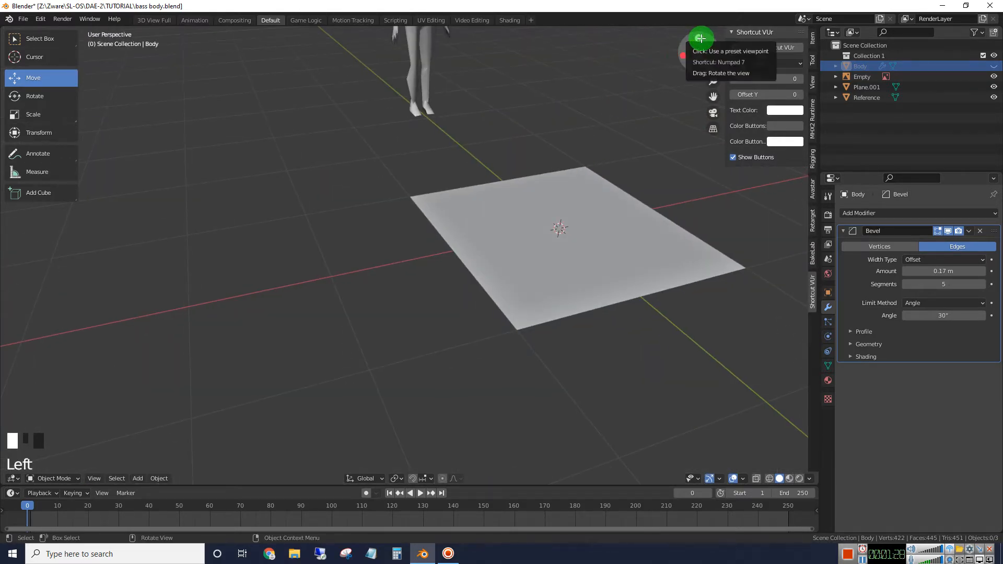
scroll(574, 147, down, 2)
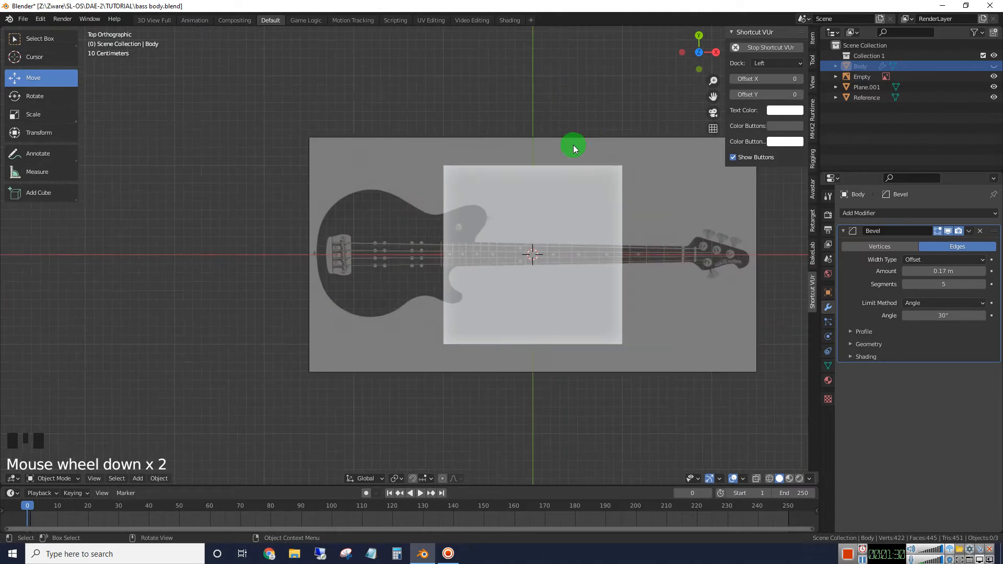
Raise the opacity of the bass guitar reference image to about 0.37.
drag(712, 96, 620, 85)
click(582, 195)
scroll(578, 196, up, 2)
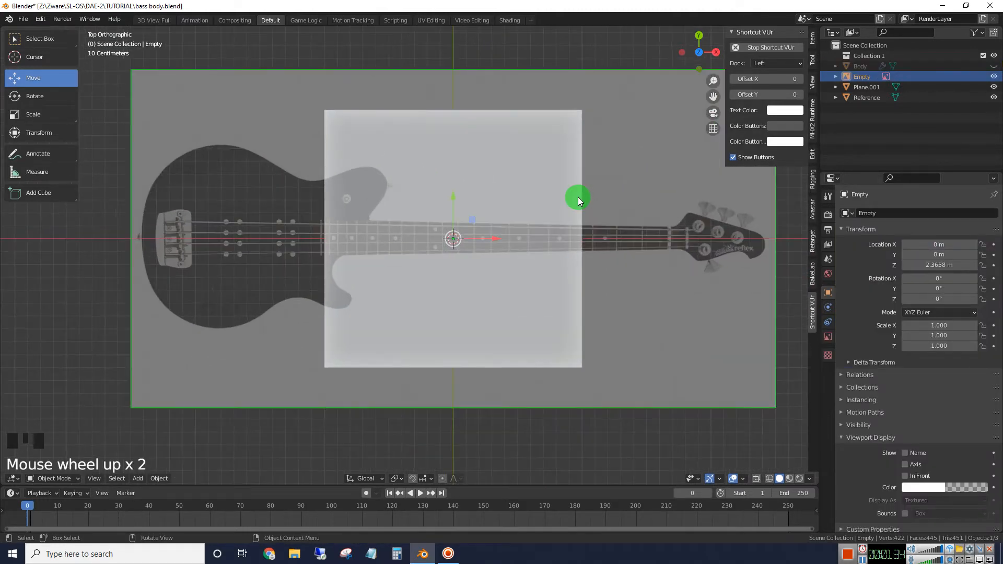
scroll(798, 291, up, 1)
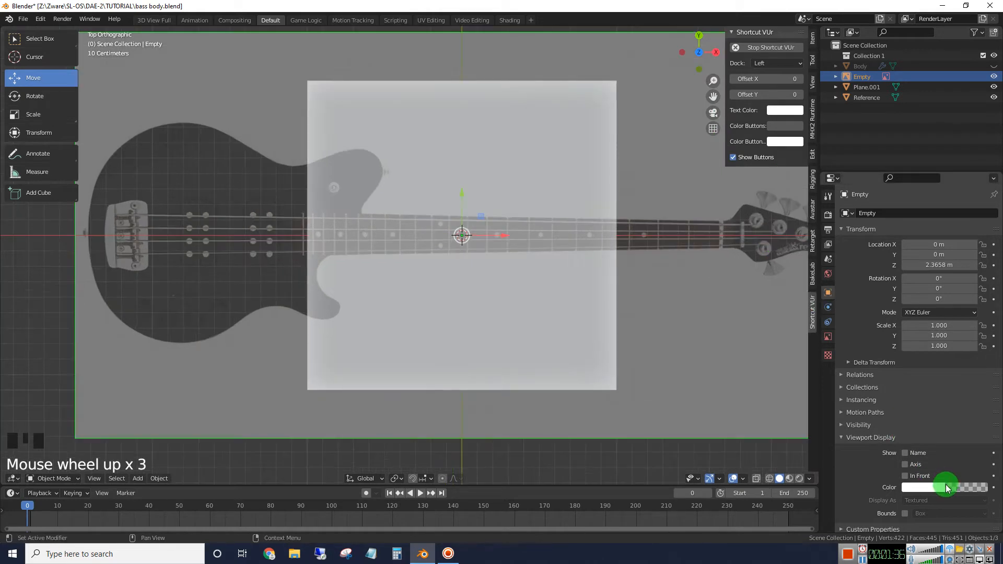
mouse_move(948, 487)
mouse_down()
mouse_move(960, 488)
mouse_move(944, 484)
mouse_up()
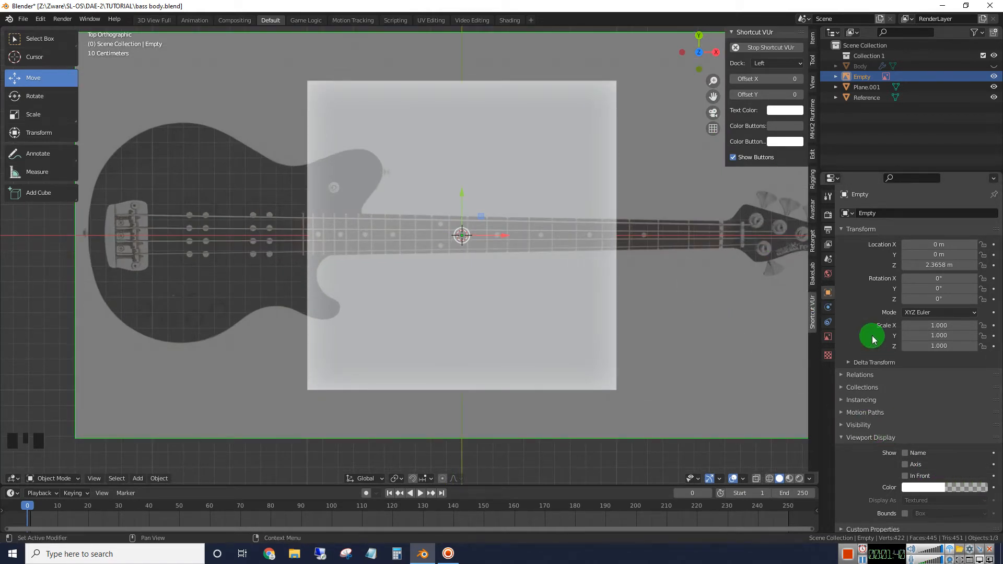
click(719, 309)
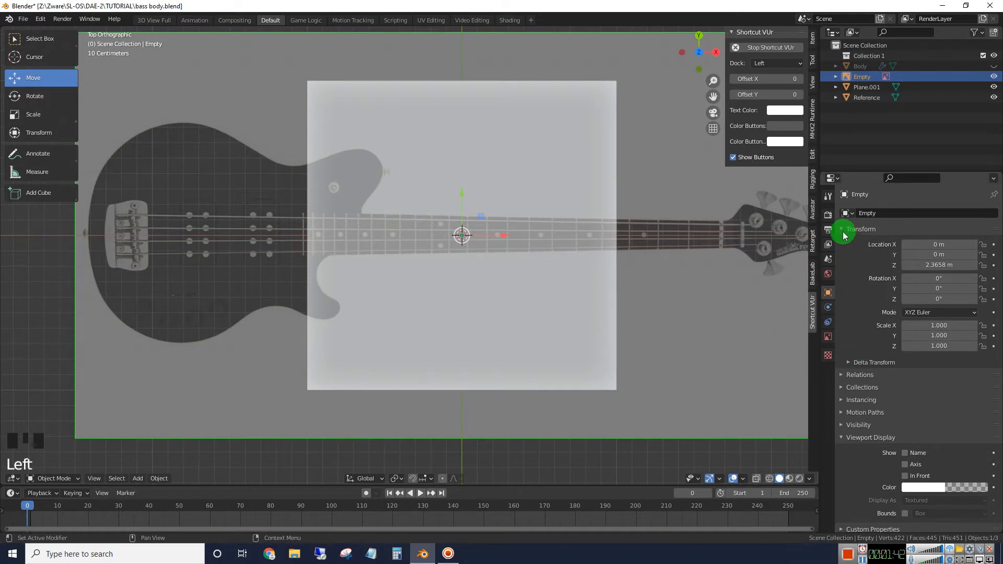
click(828, 338)
drag(926, 337, 952, 334)
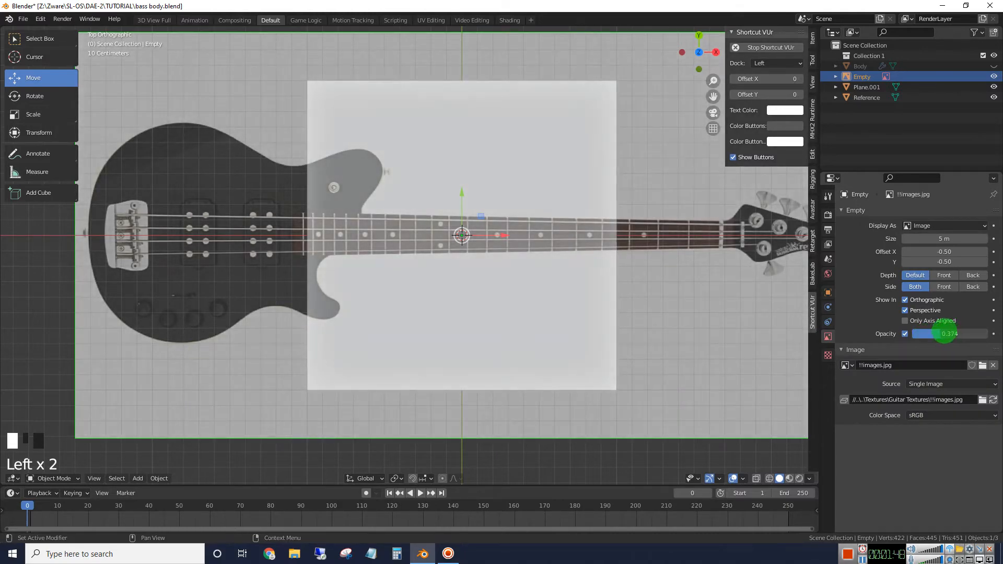
Scale the new plane by 0.150 and move it about -0.914 m along X to the body end of the neck.
scroll(509, 250, up, 1)
click(504, 164)
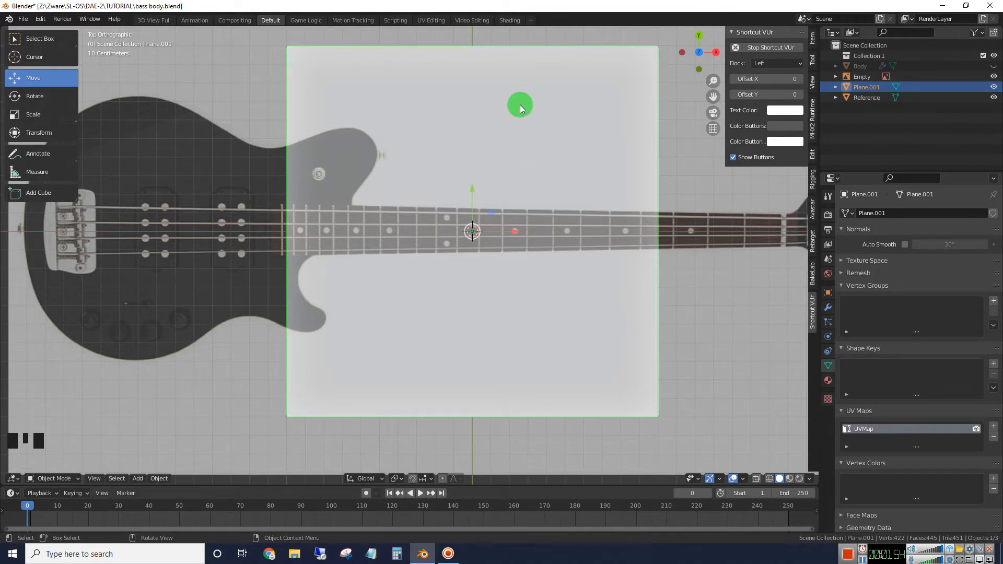
key(s)
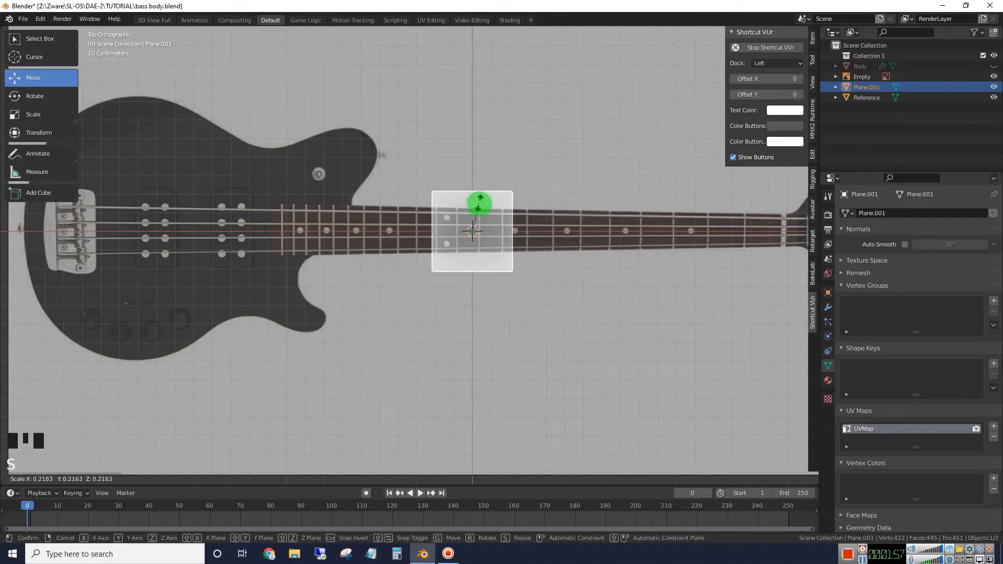
click(477, 222)
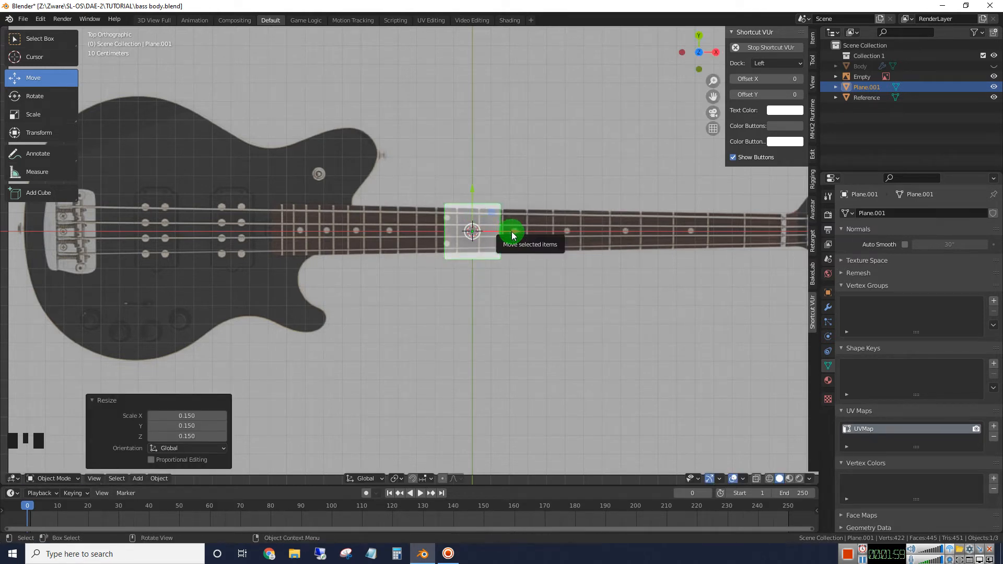
drag(509, 233, 329, 219)
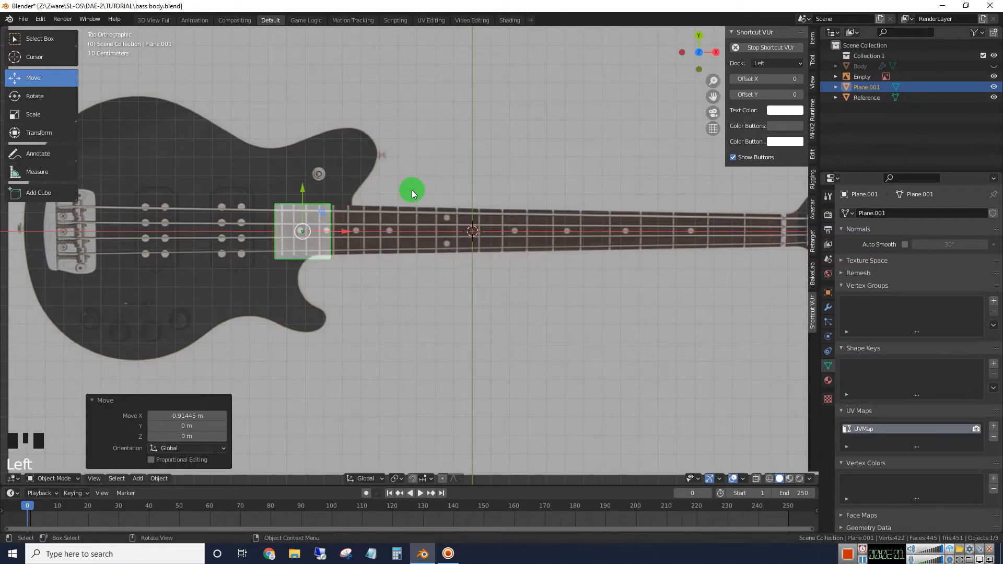
Scale the plane by 0.888 and shift it about 0.008 m along Y to fit the neck's width.
key(s)
click(368, 202)
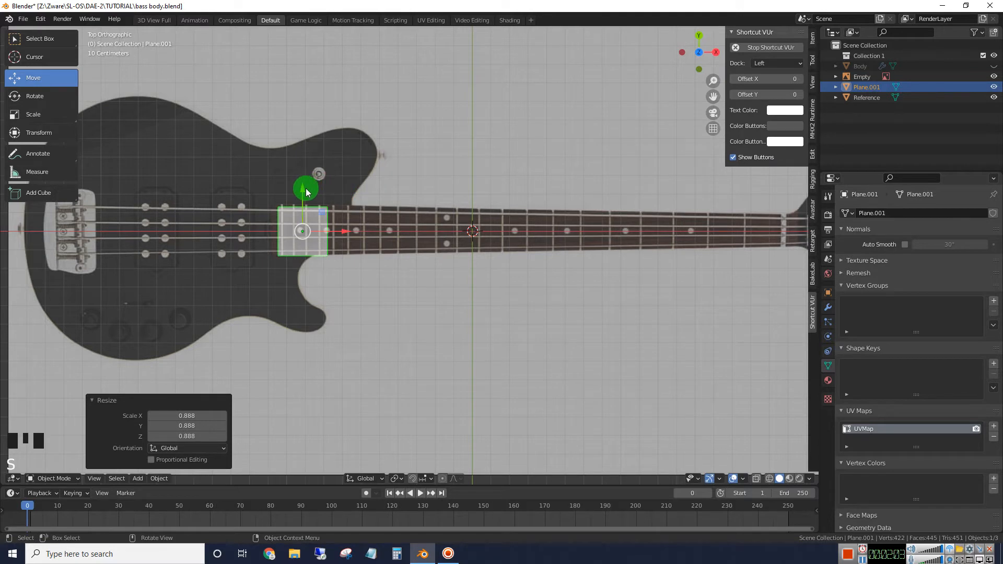
drag(303, 188, 306, 188)
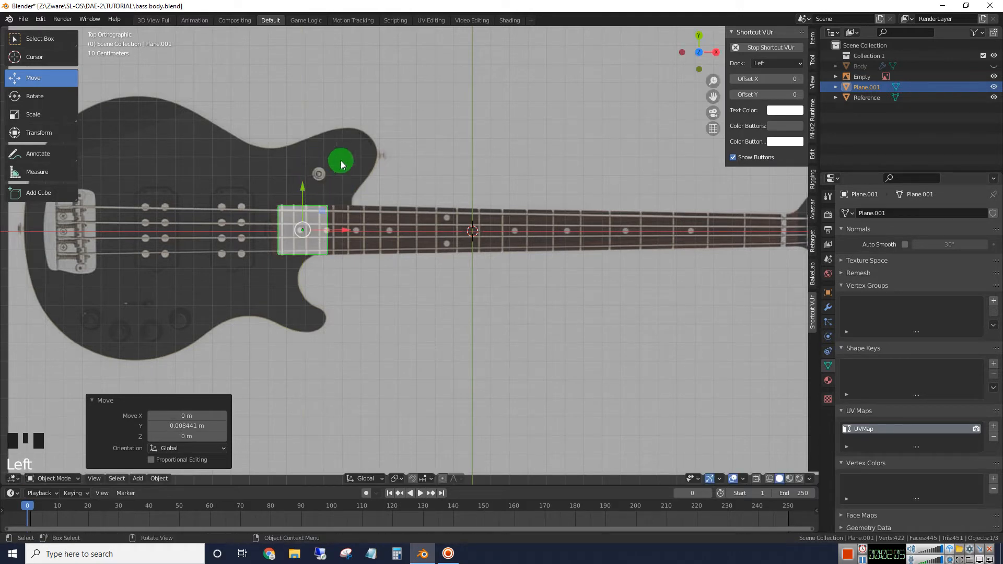
In Edit Mode, move the plane's headstock-side edge about 2.470 m along X to the far end of the fretboard.
click(46, 479)
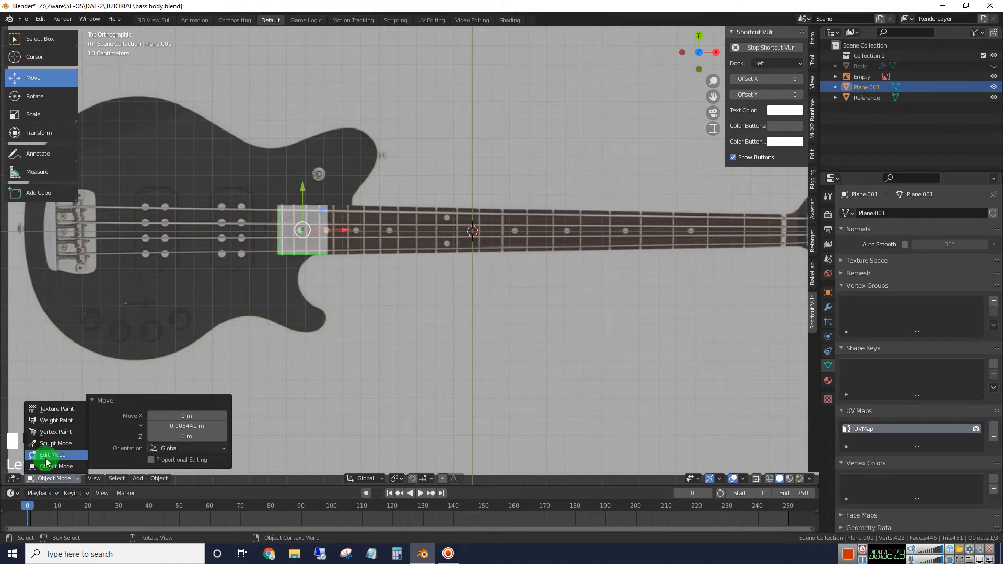
click(46, 456)
click(99, 480)
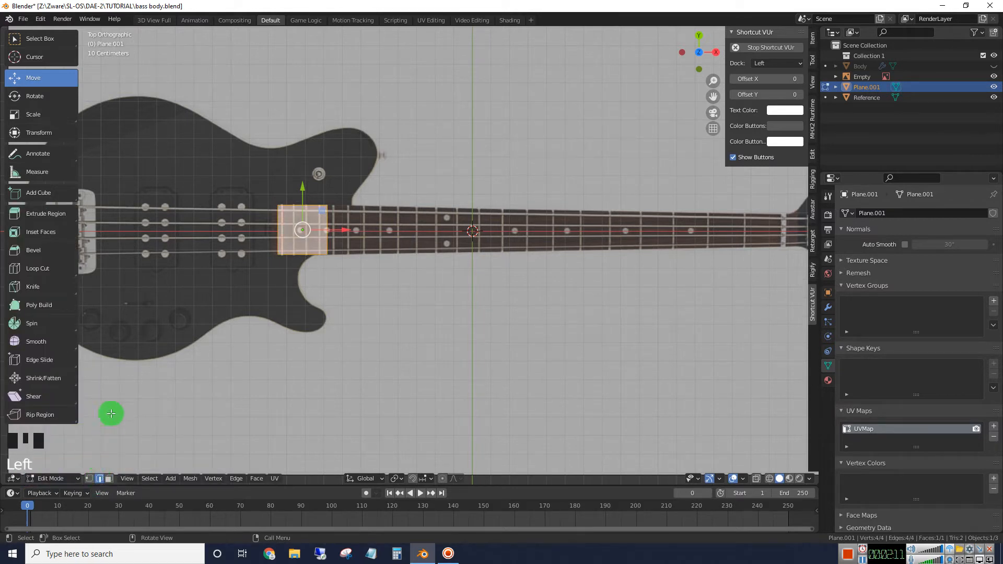
click(326, 238)
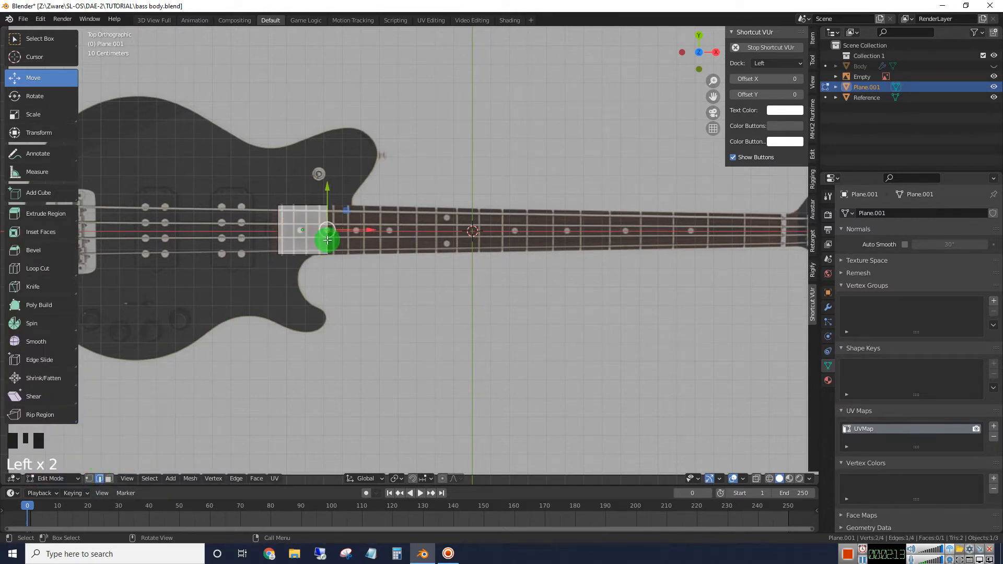
drag(370, 231, 12, 251)
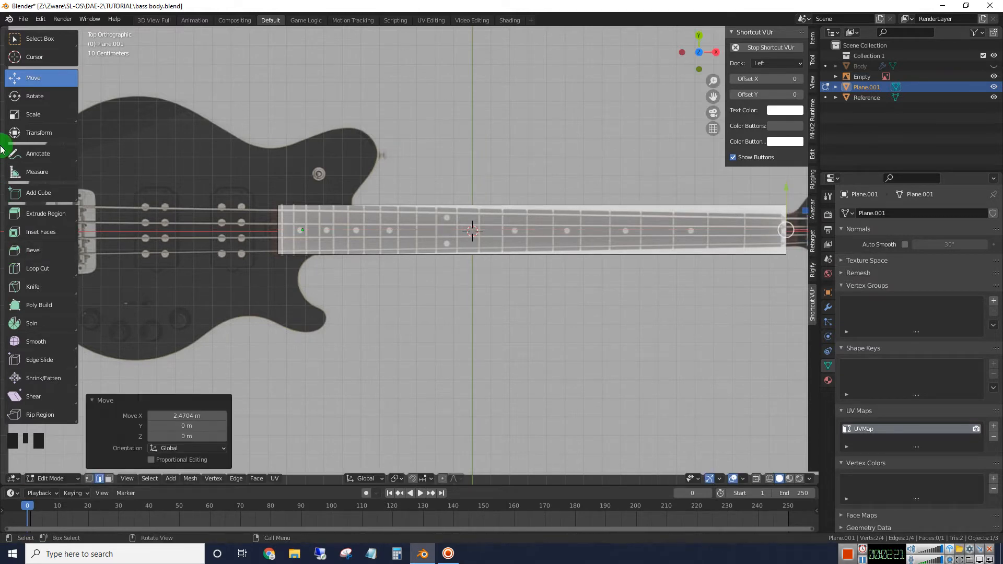
Scale the end edge by 0.694 to match the neck's width where it meets the headstock.
mouse_move(713, 100)
mouse_down()
mouse_move(509, 94)
mouse_move(701, 107)
mouse_up()
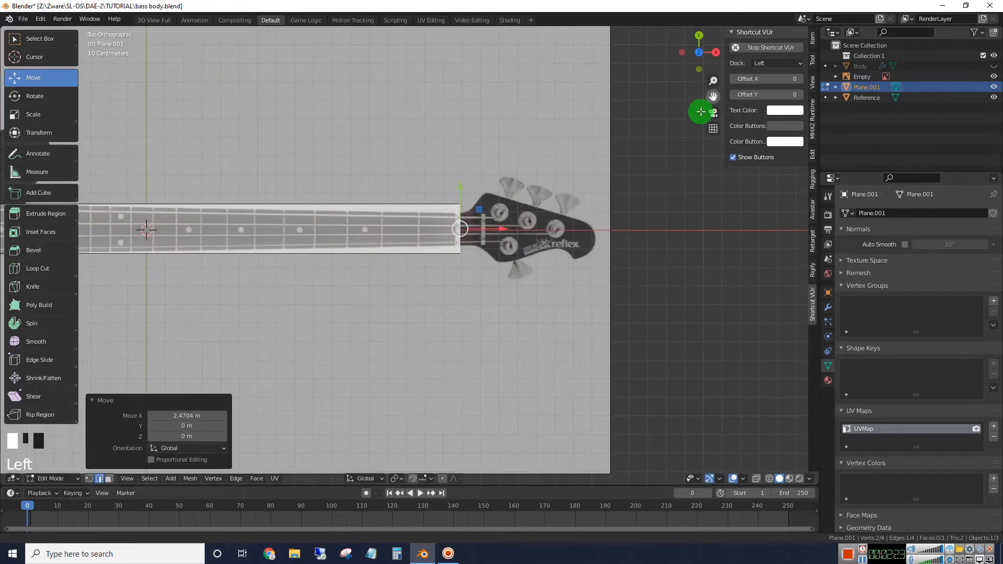
scroll(575, 171, up, 3)
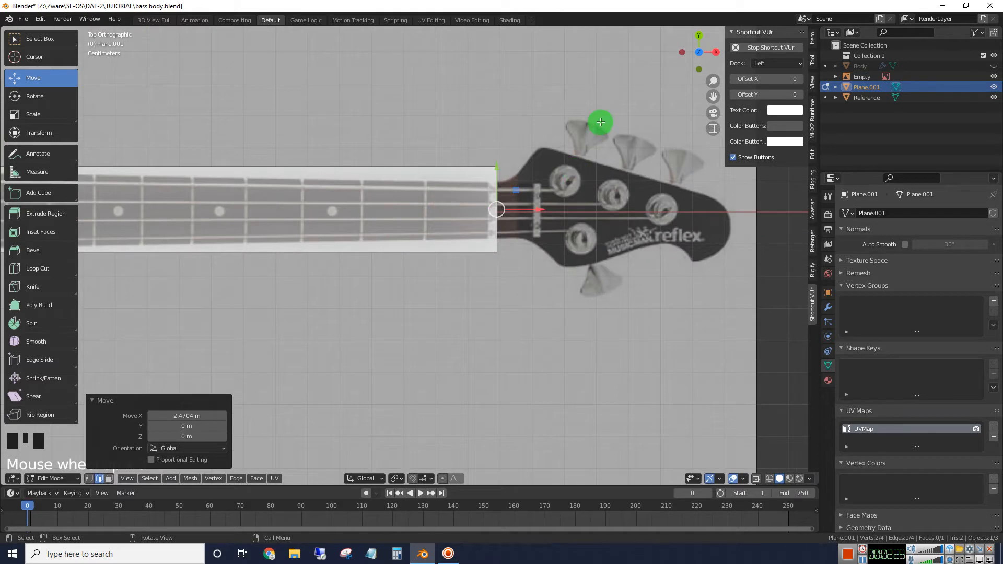
key(s)
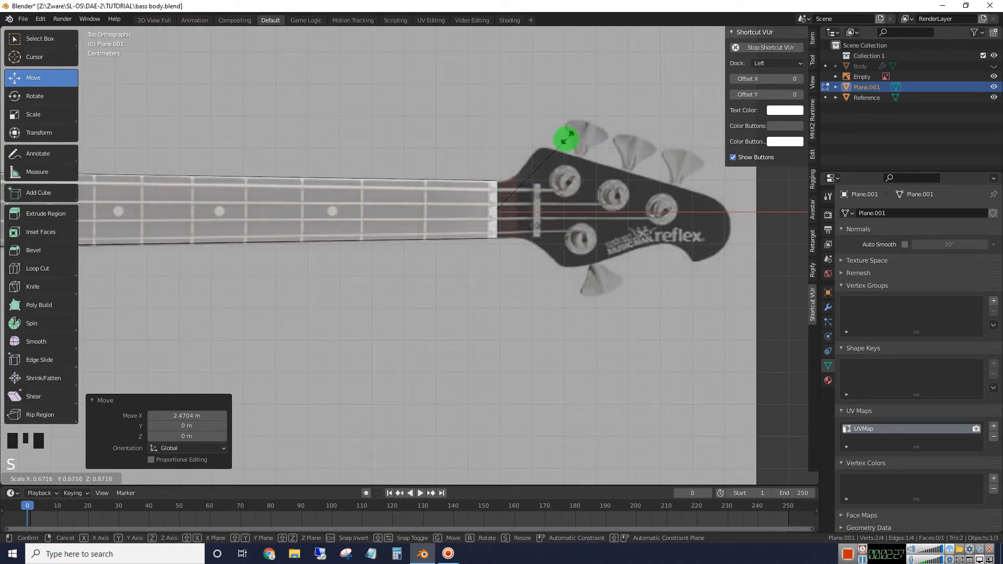
click(567, 141)
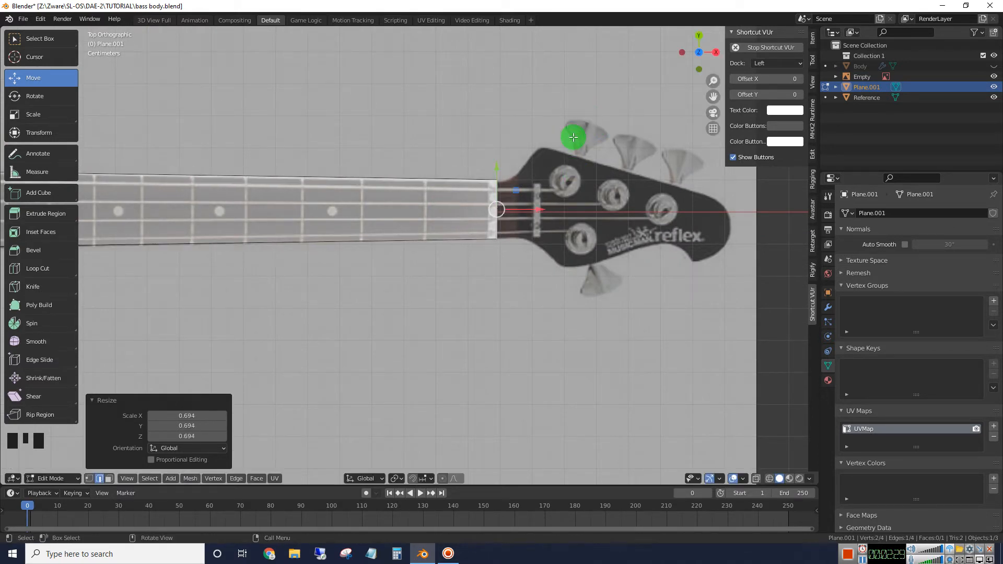
Extrude the end edge about 0.727 m along X and -0.053 m along Y to the tip of the headstock.
scroll(567, 141, down, 1)
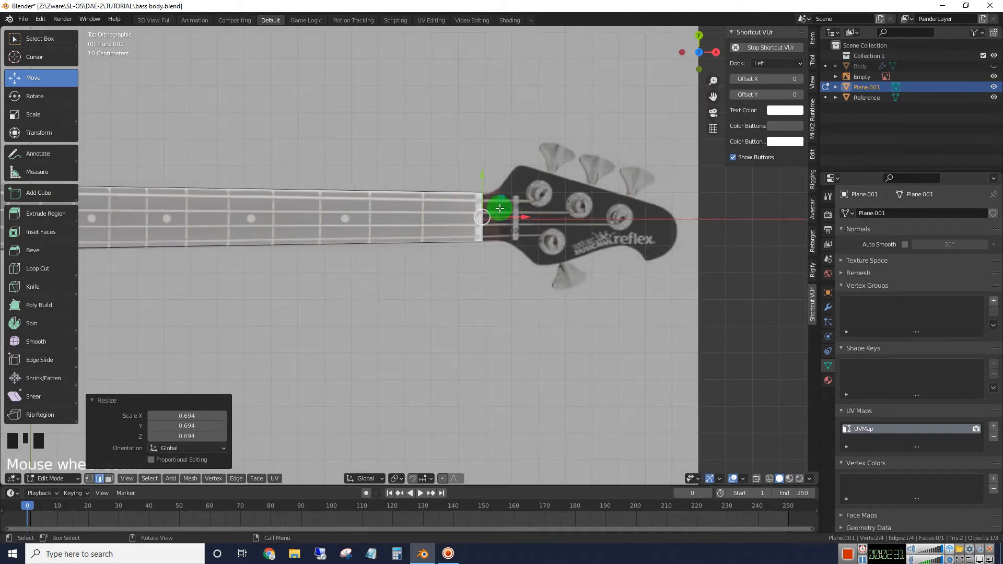
key(e)
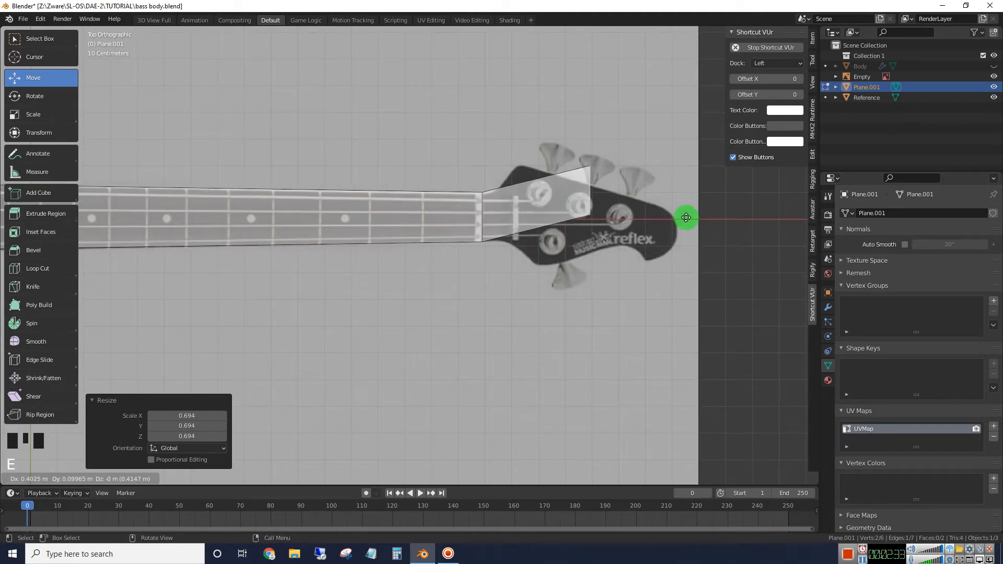
click(751, 253)
scroll(751, 254, down, 6)
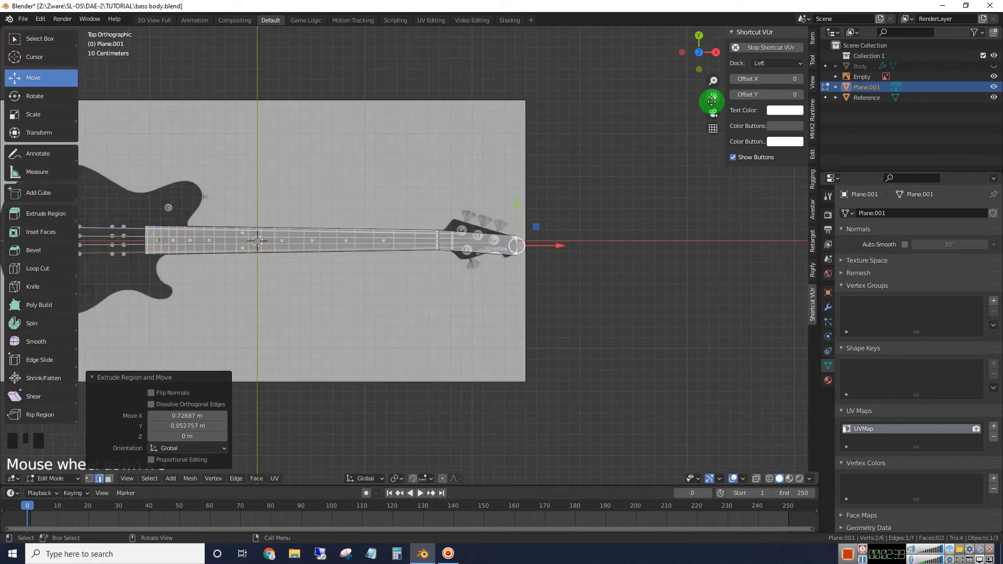
Add five crosswise loop cuts along the headstock section, spaced from the neck joint to near the tip.
drag(712, 101, 309, 226)
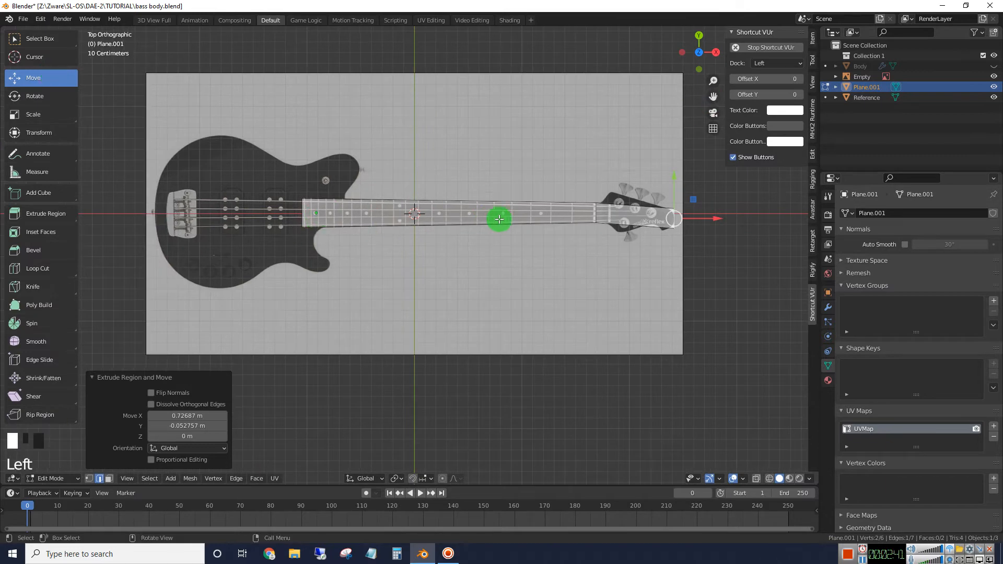
middle_drag(719, 332, 735, 253)
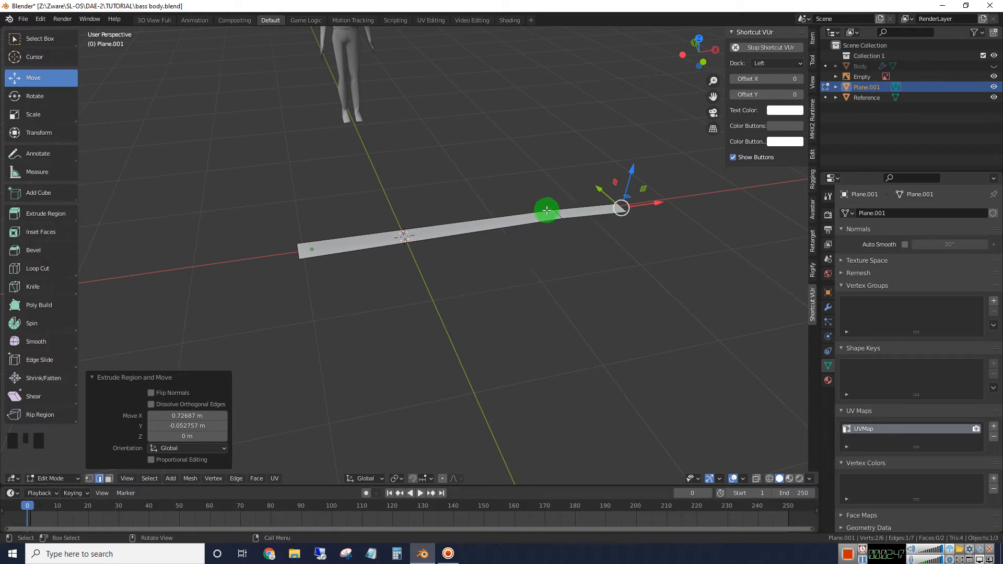
click(701, 37)
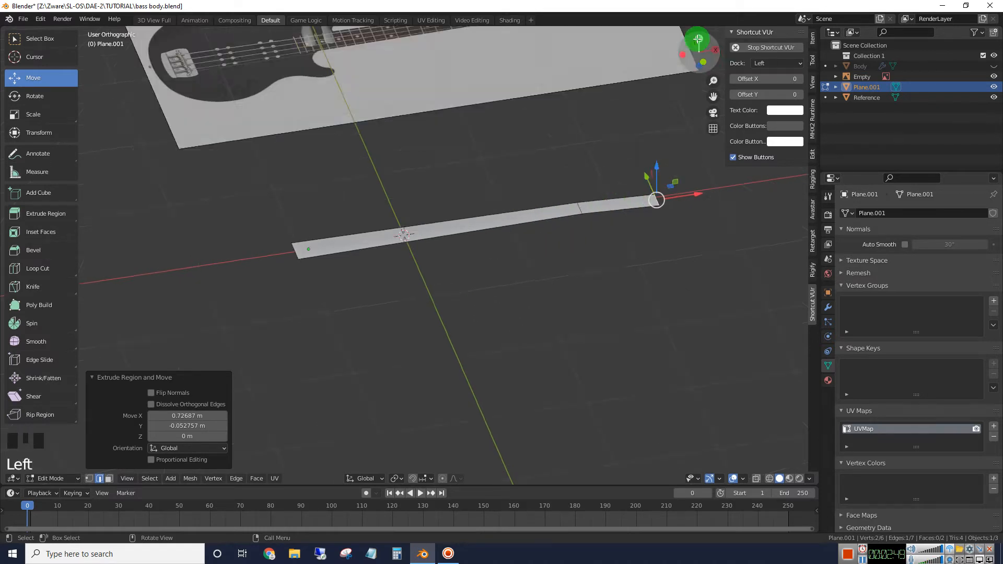
drag(712, 97, 539, 134)
scroll(459, 223, up, 4)
scroll(459, 224, up, 1)
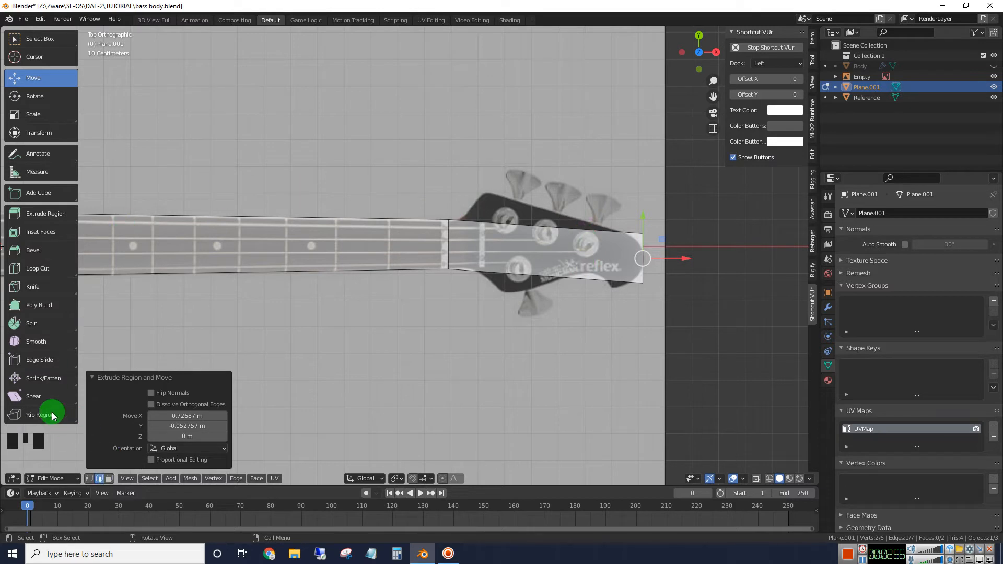
click(34, 270)
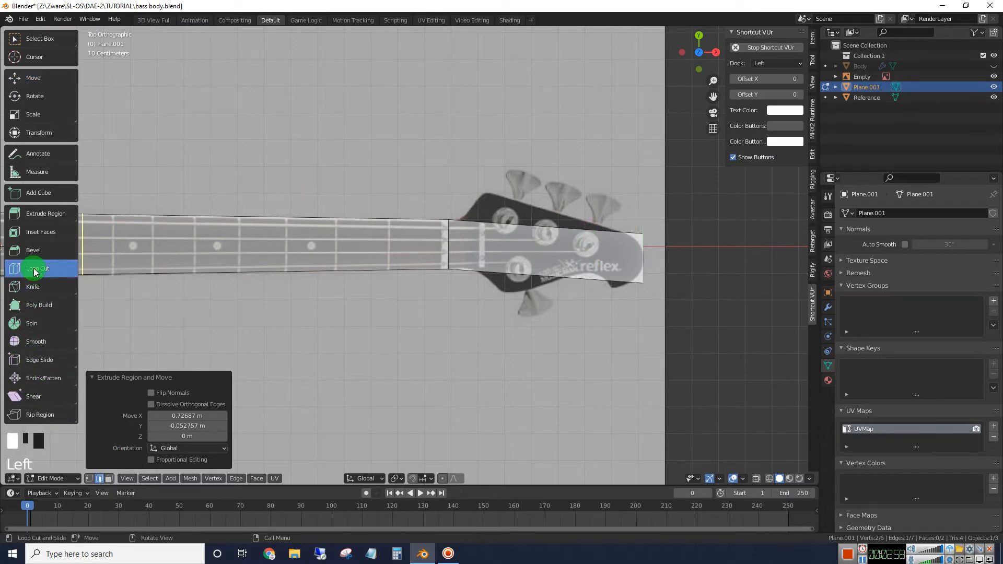
click(544, 243)
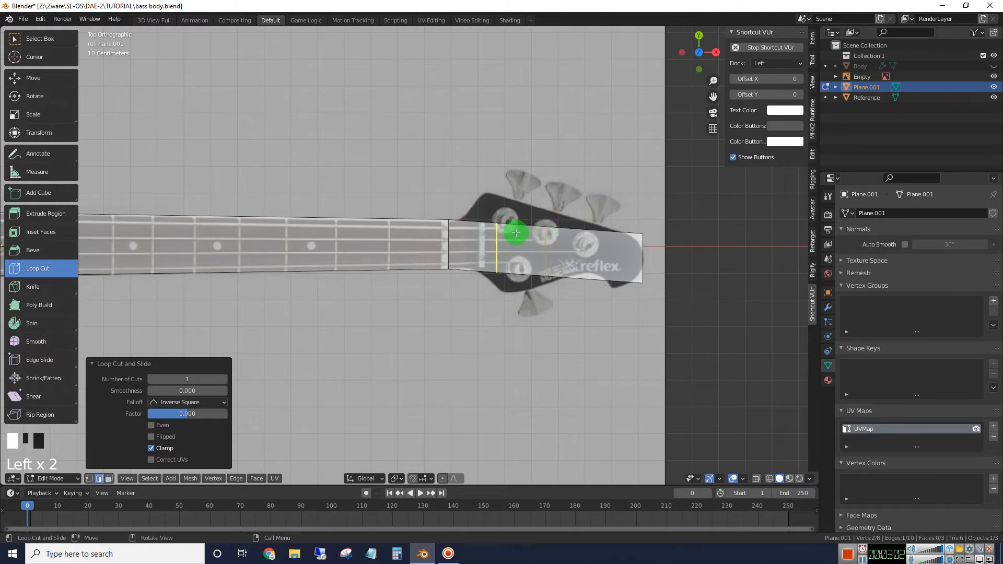
drag(510, 231, 489, 240)
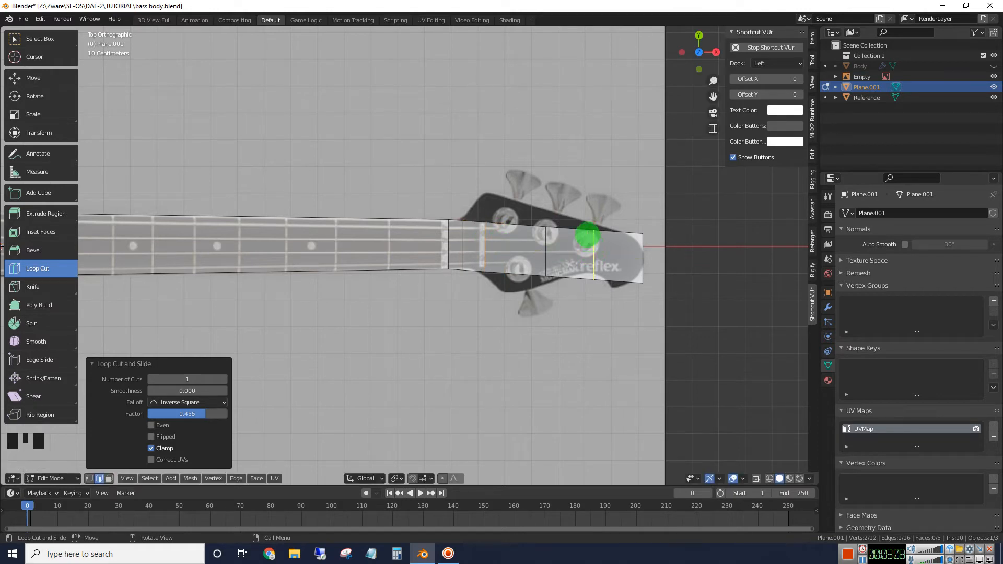
click(614, 237)
click(616, 237)
scroll(696, 284, up, 2)
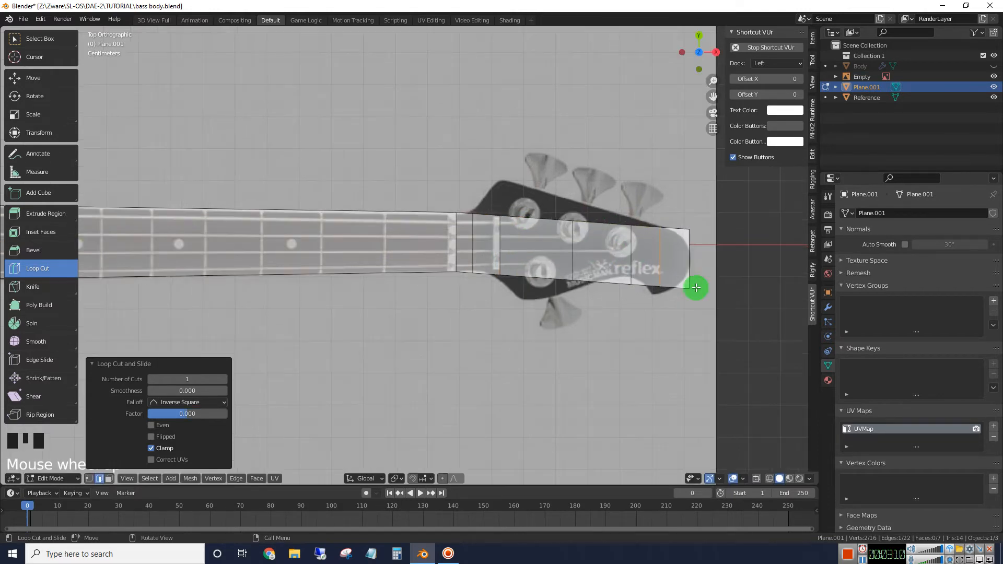
Nudge the first loop cut's upper vertex onto the outline and raise the second's about 0.109 m along Y to the headstock's upper corner.
click(88, 479)
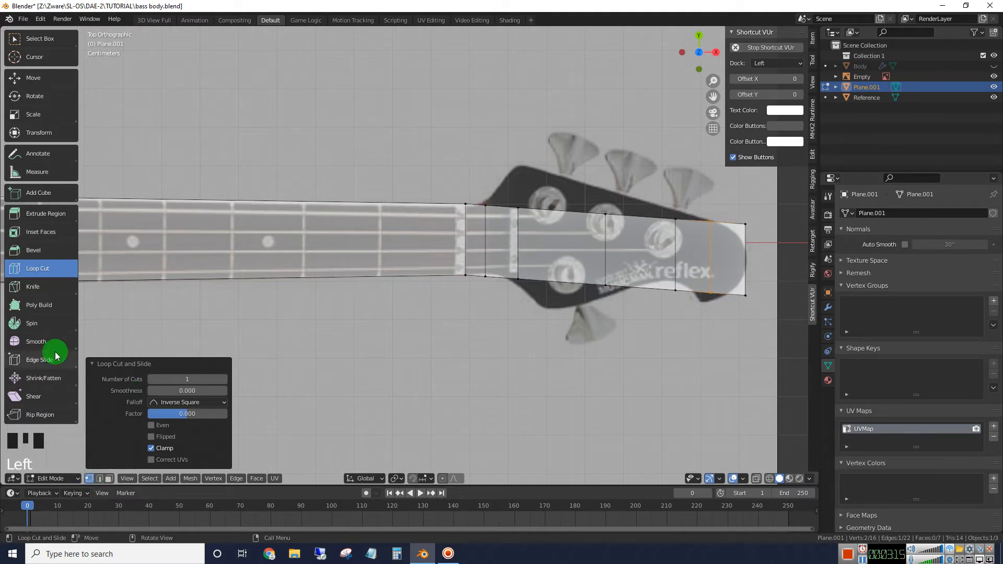
click(33, 39)
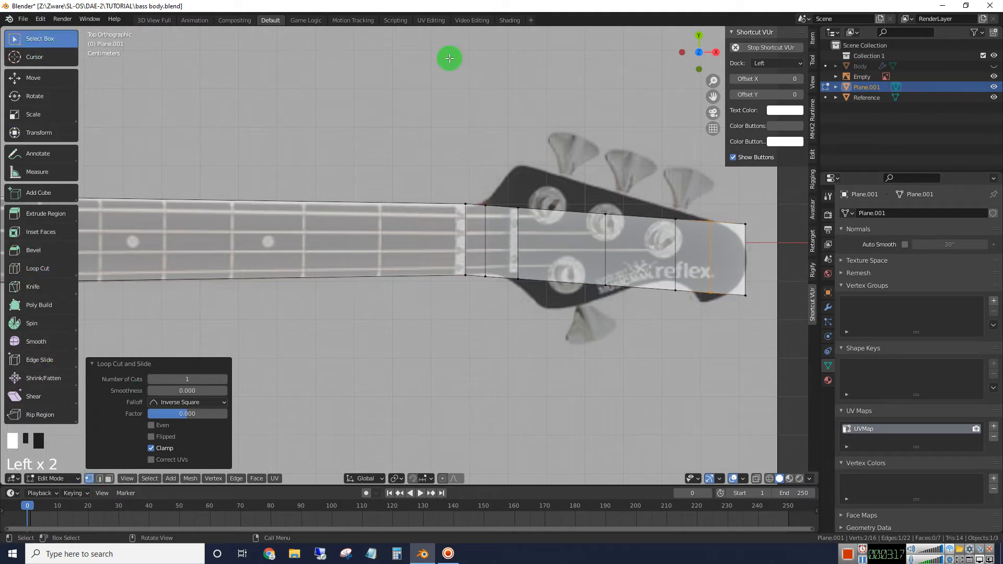
click(484, 204)
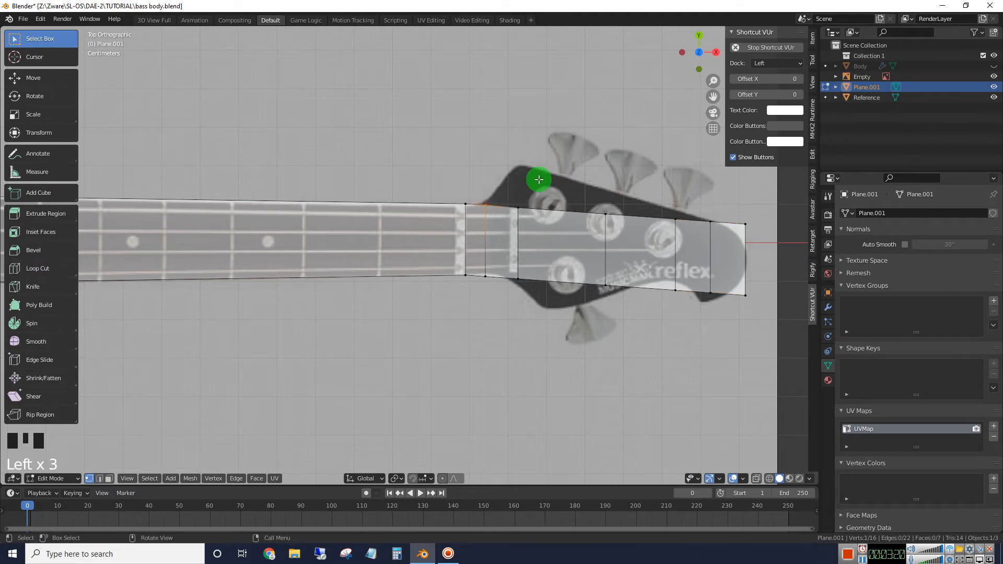
key(g)
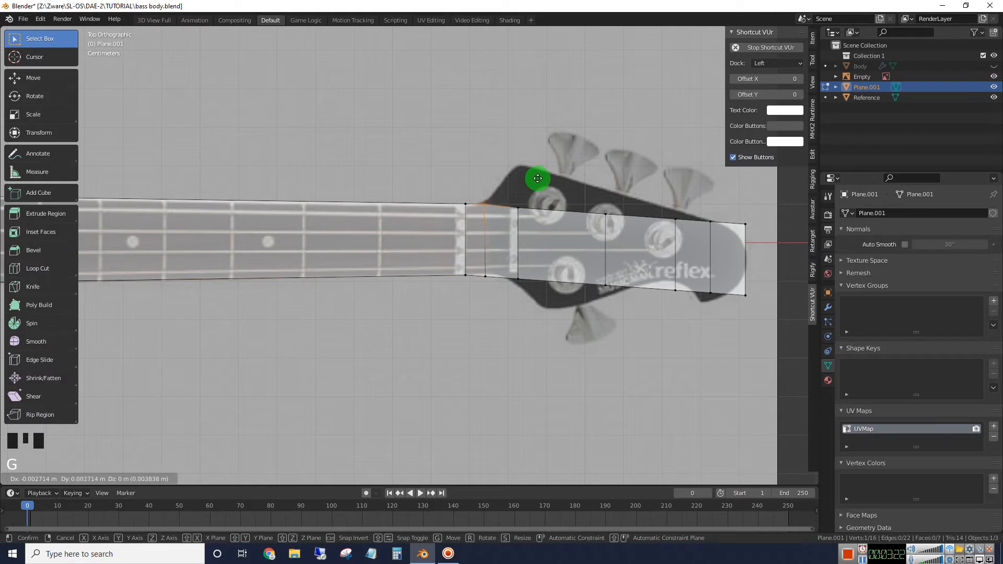
click(538, 177)
click(516, 204)
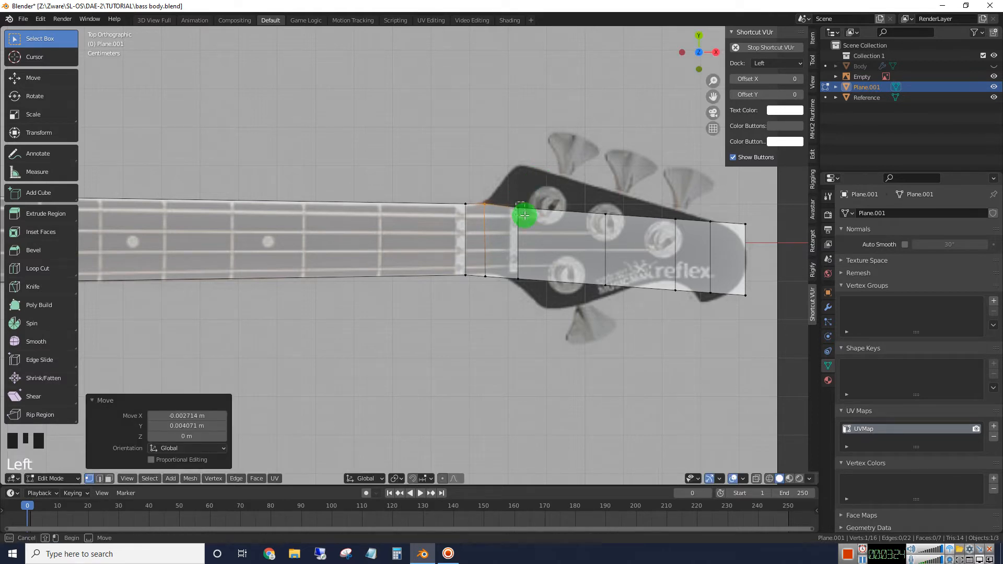
key(g)
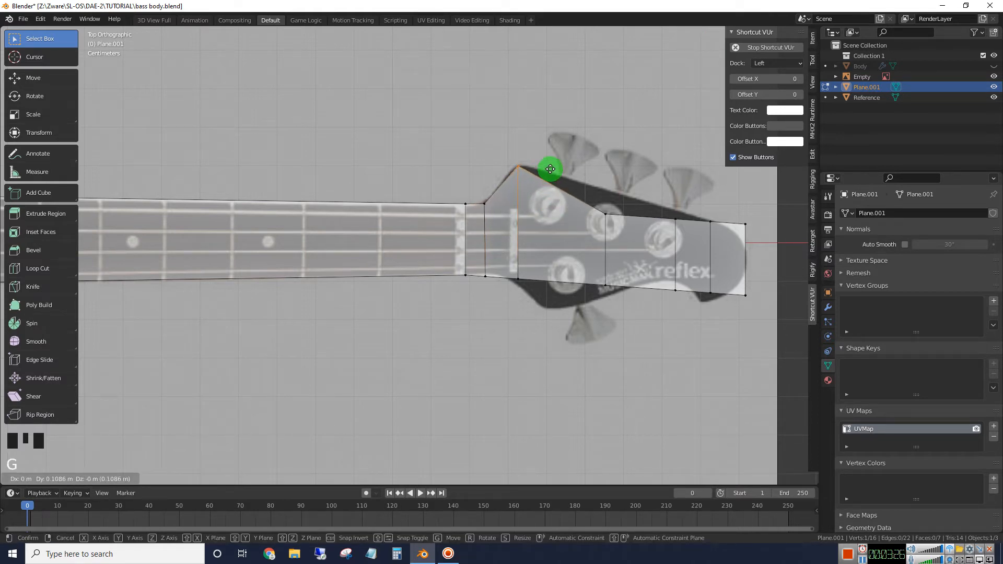
click(551, 169)
Move the upper vertices of the third and fourth loop cuts onto the headstock's sloping upper edge.
click(606, 217)
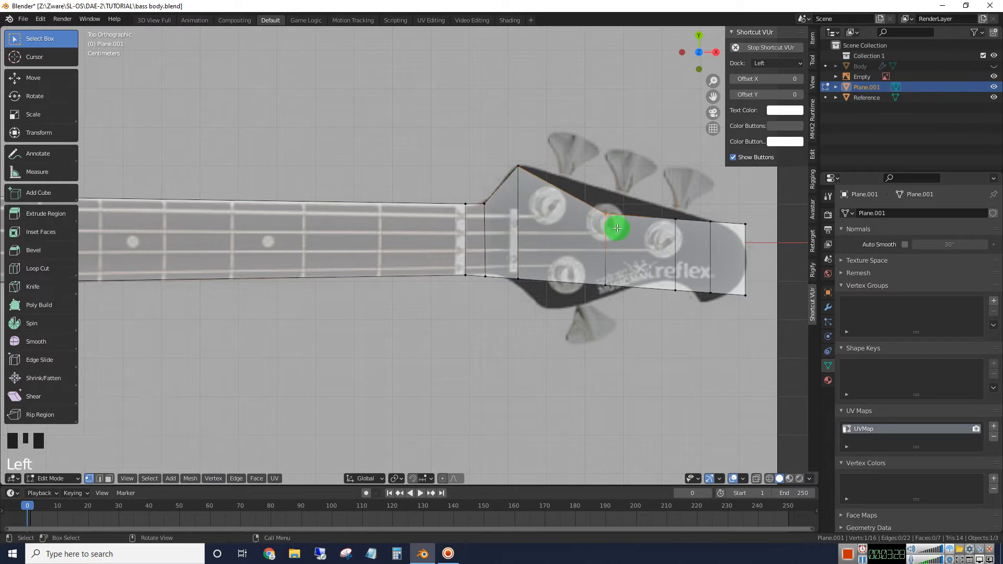
key(g)
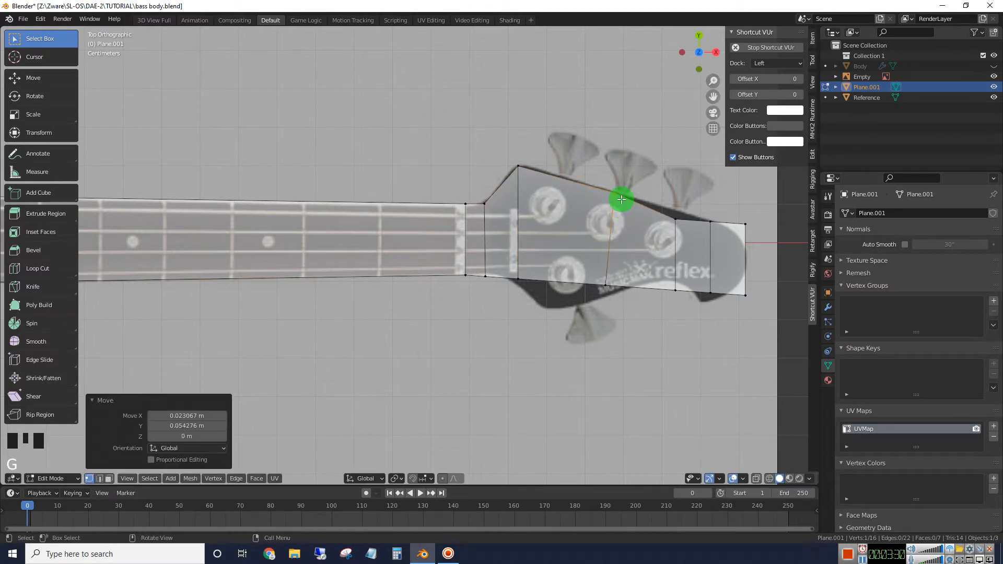
key(g)
click(622, 204)
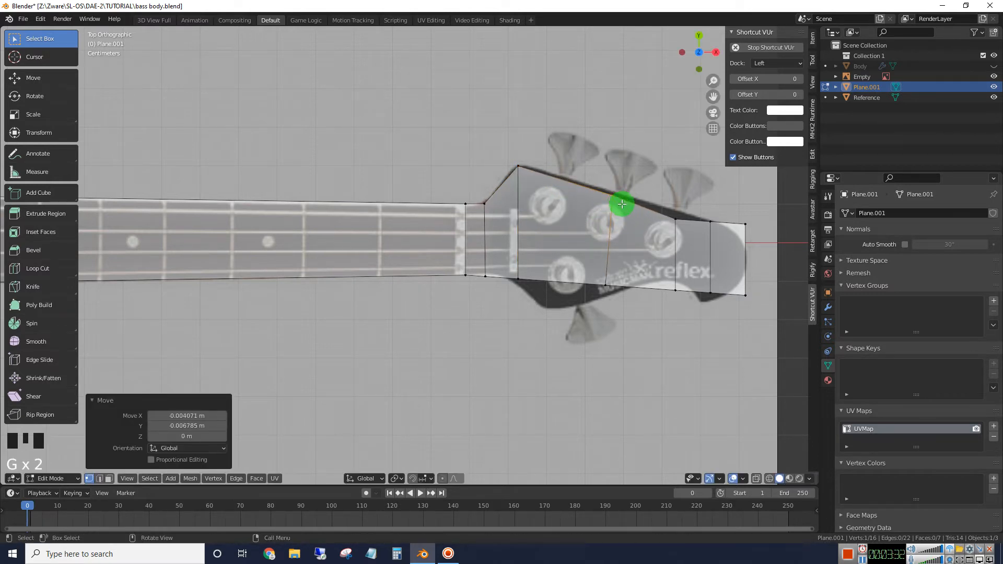
click(670, 217)
key(g)
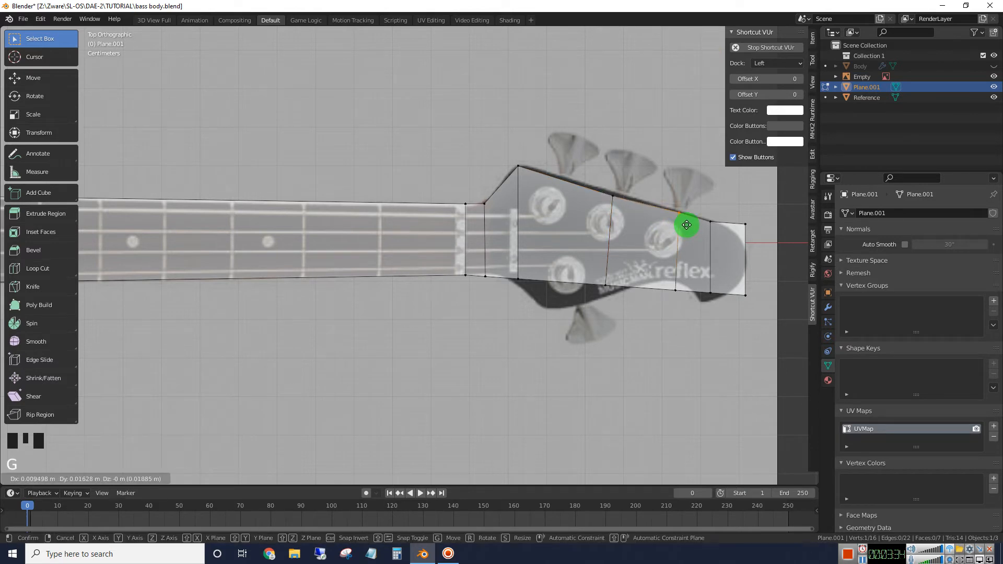
click(686, 225)
Move the tip's upper corner about -0.031 m and its lower corner about 0.050 m along Y to follow the rounded headstock end.
click(744, 220)
key(g)
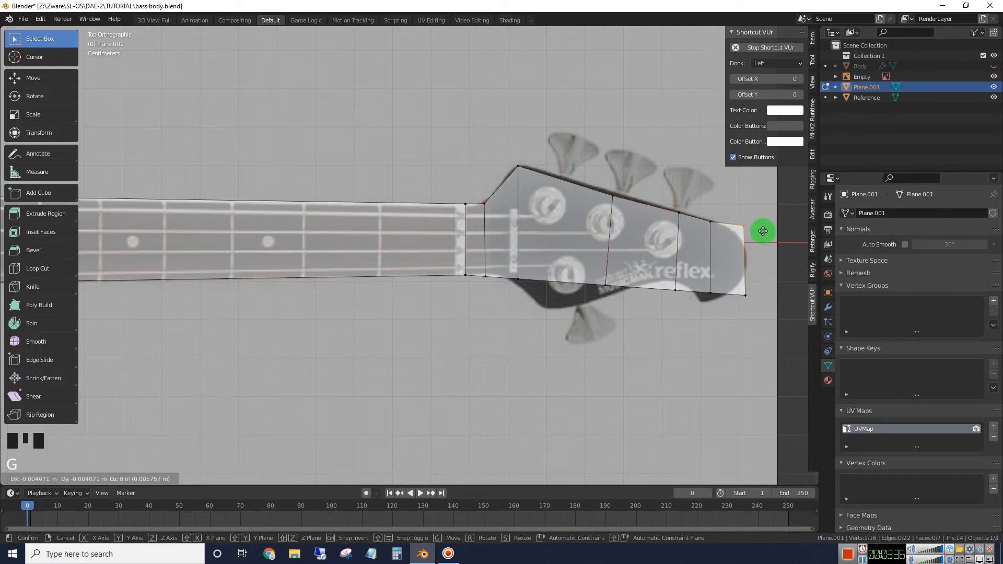
click(761, 239)
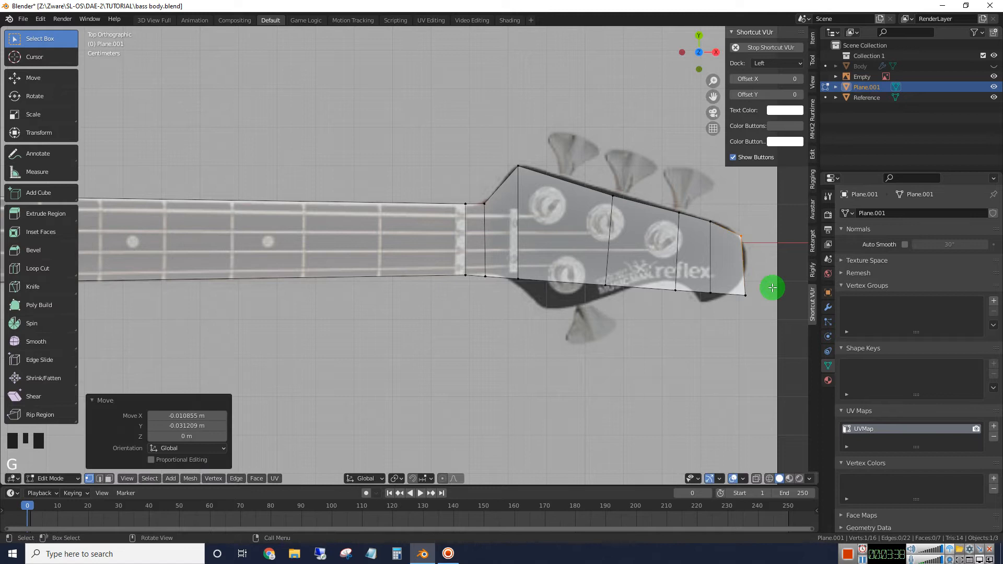
click(741, 296)
key(g)
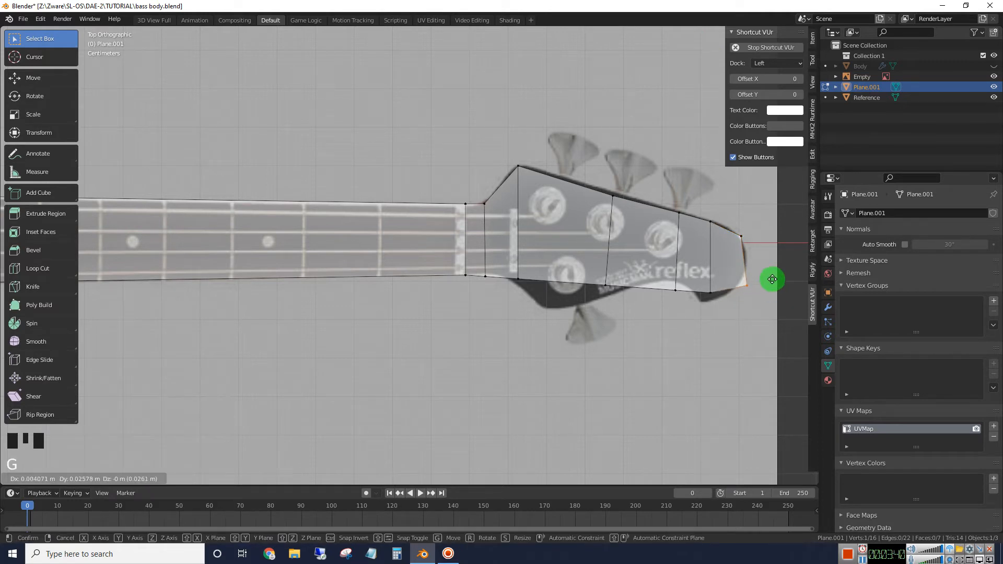
click(771, 272)
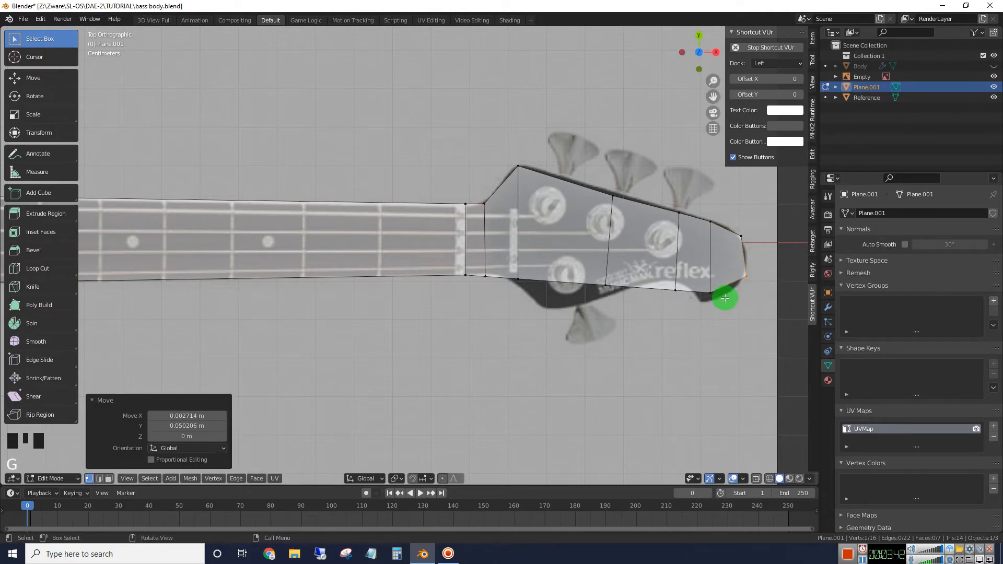
Move the last loop cut's lower vertex about -0.023 m in X and -0.020 m in Y to the lower point of the headstock tip.
click(710, 290)
key(g)
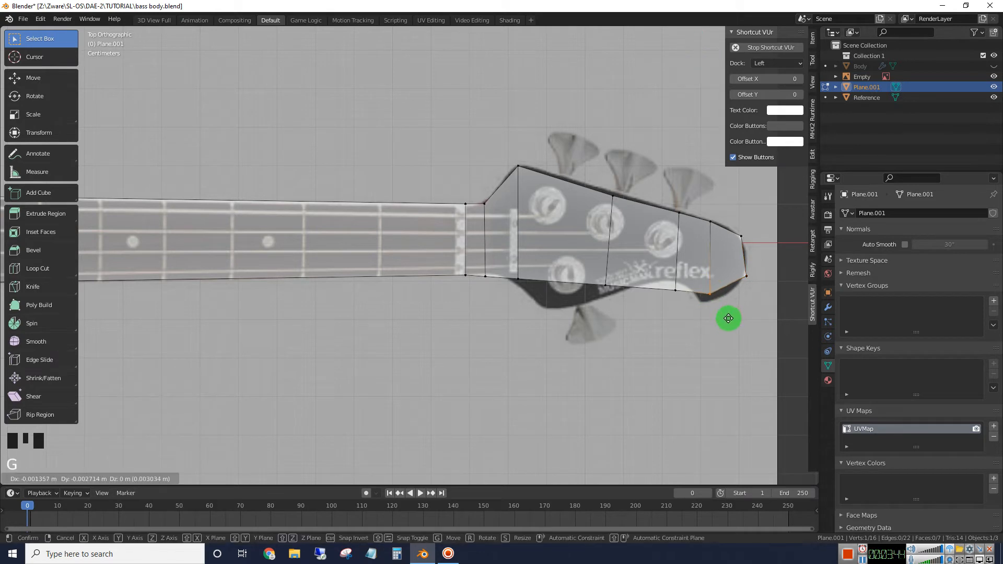
click(724, 322)
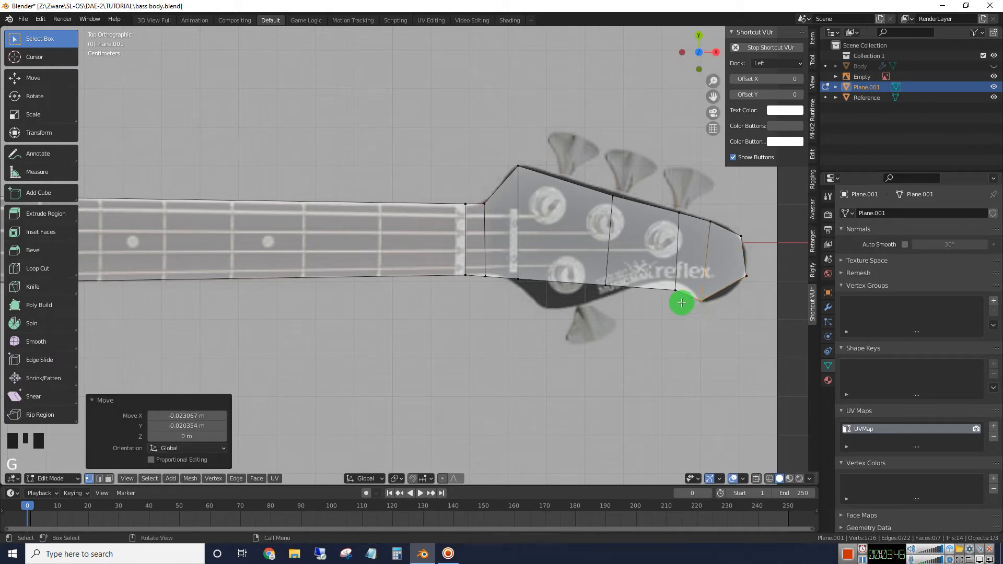
Move the fourth loop cut's lower vertex about 0.020 m and the second's about -0.007 m along Y onto the headstock outline.
click(663, 285)
key(g)
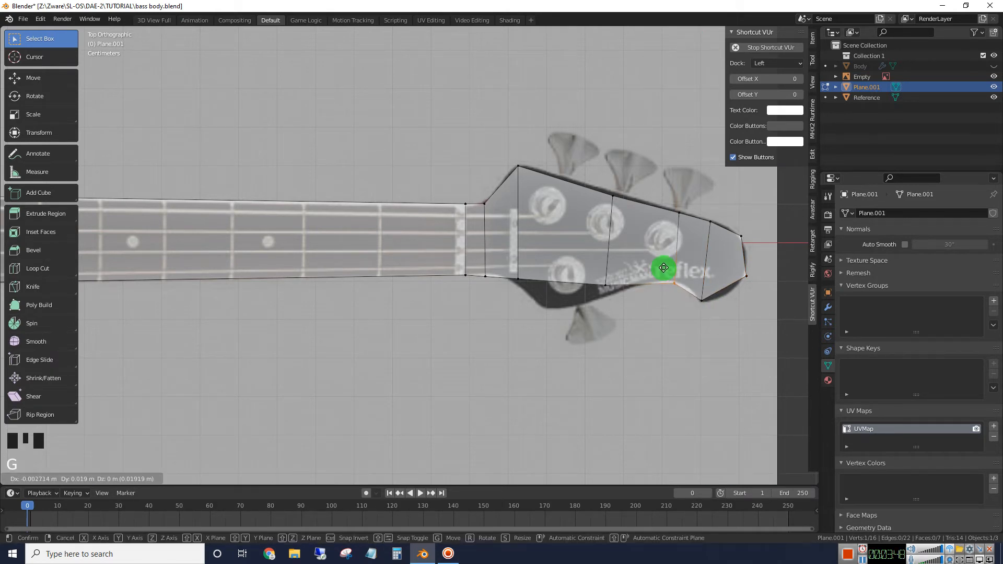
click(664, 268)
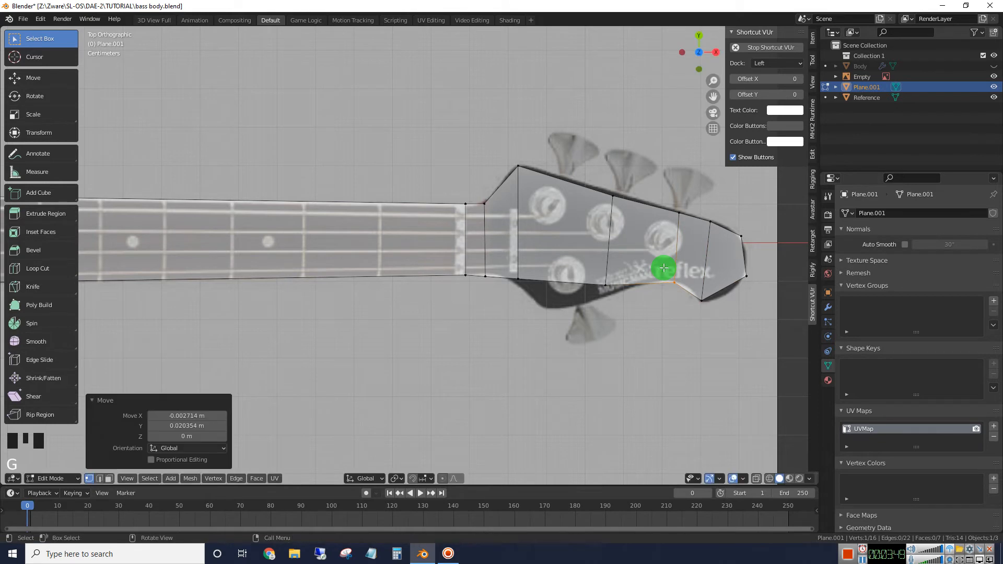
click(517, 276)
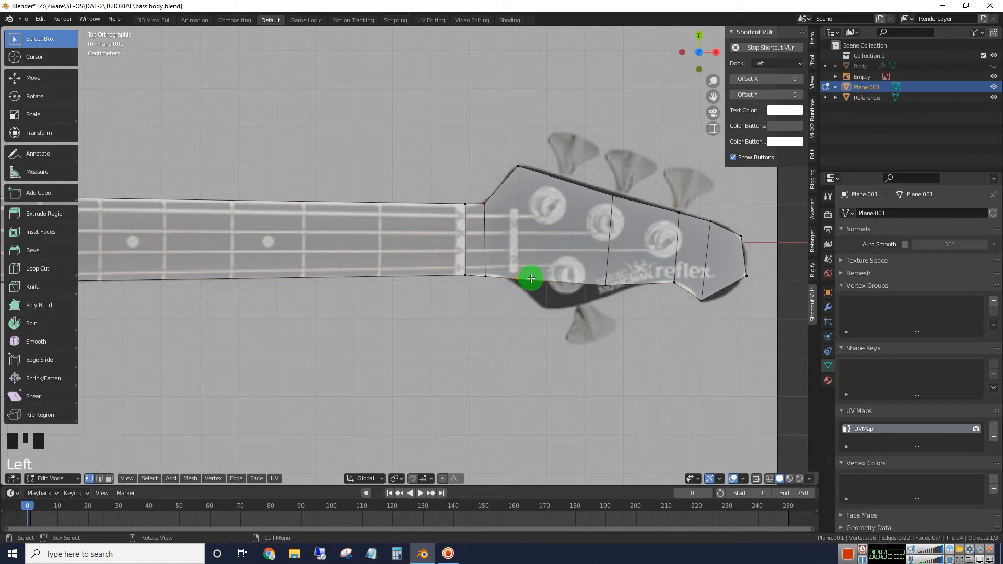
key(g)
click(544, 276)
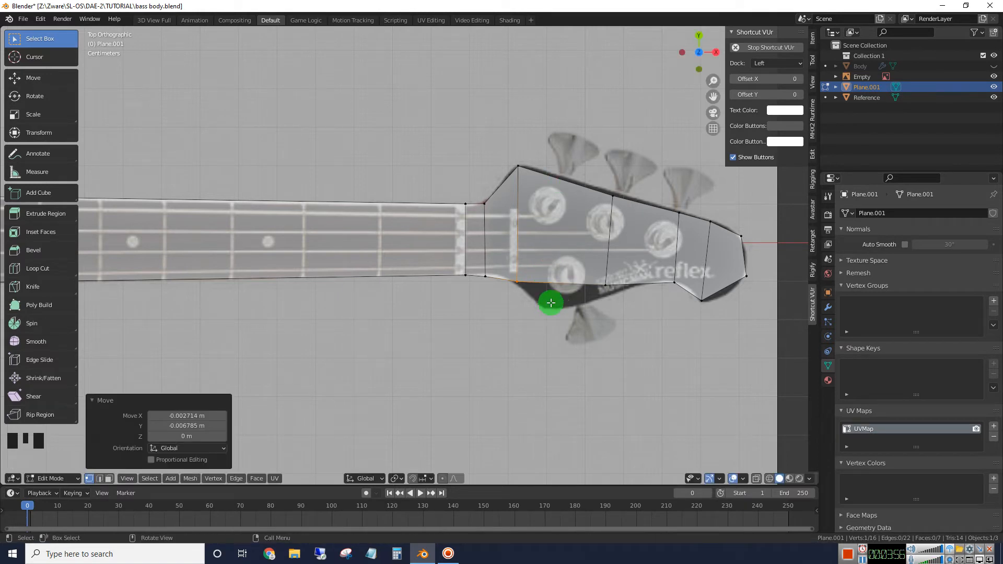
Add a centred loop cut between the second and third cuts, moving its lower vertex about -0.028 m in X and -0.060 m in Y.
click(38, 268)
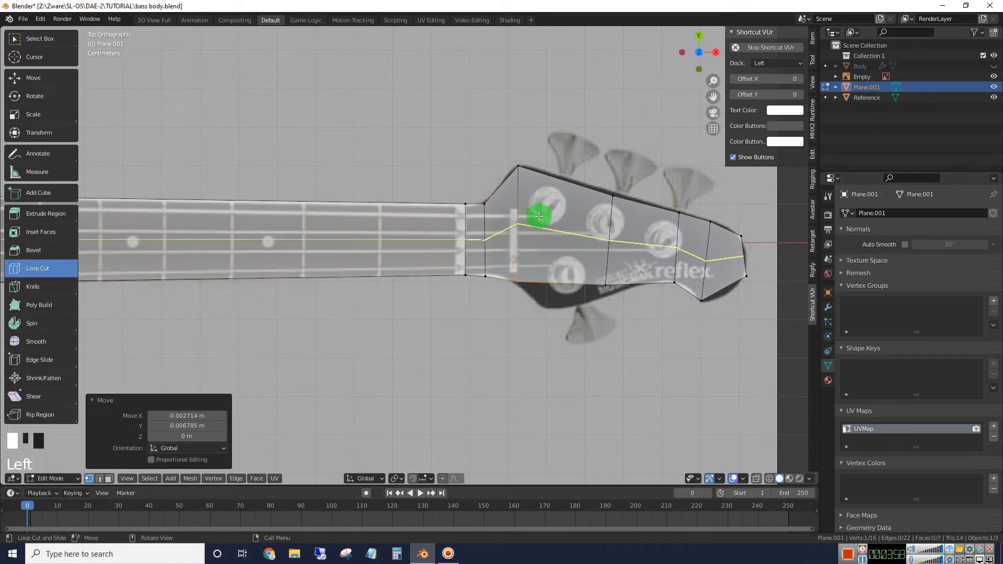
click(560, 194)
click(560, 194)
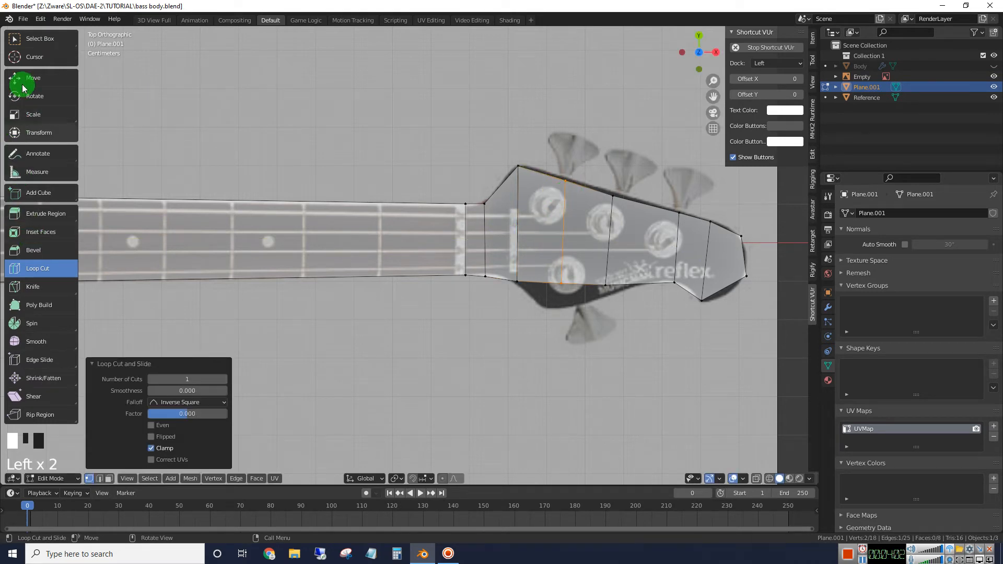
click(34, 45)
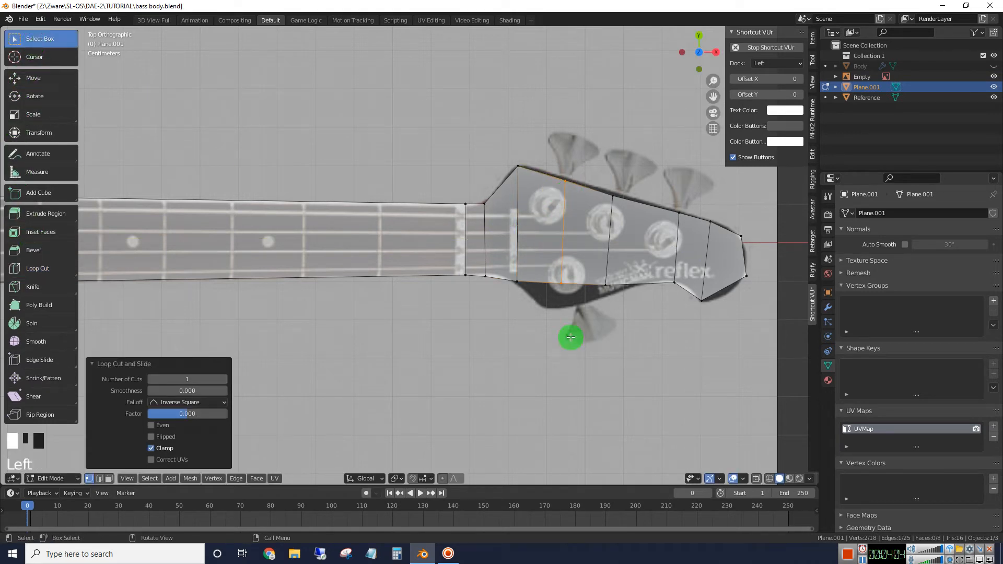
double_click(562, 286)
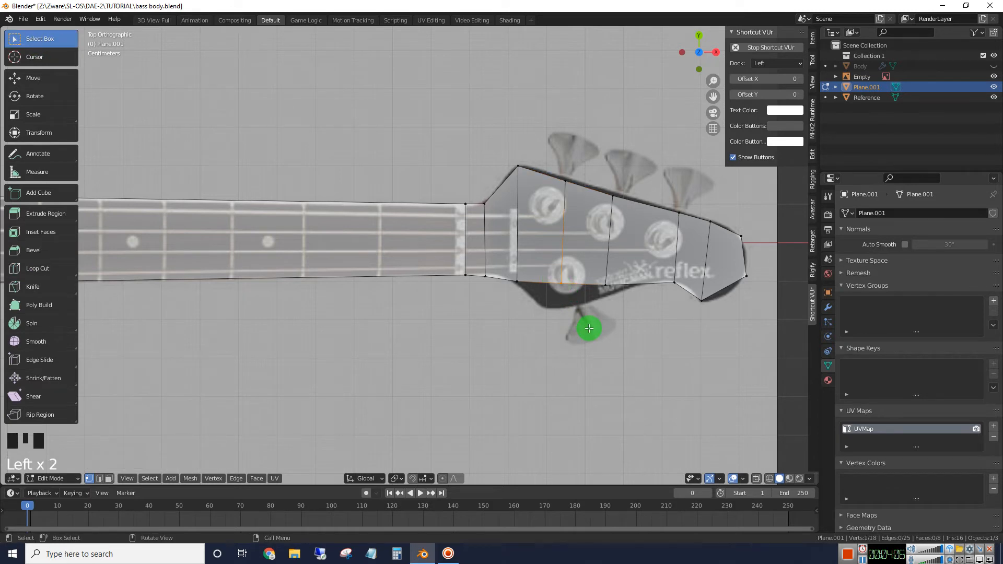
key(g)
click(578, 351)
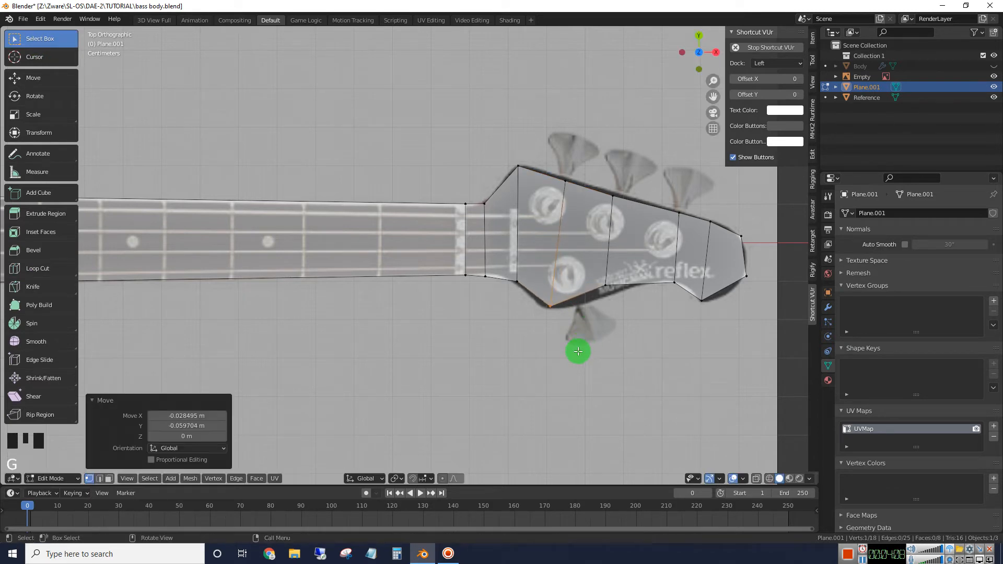
Move the third loop cut's lower vertex about -0.015 m and the new cut's lower vertex about -0.007 m along Y onto the outline.
click(614, 297)
key(g)
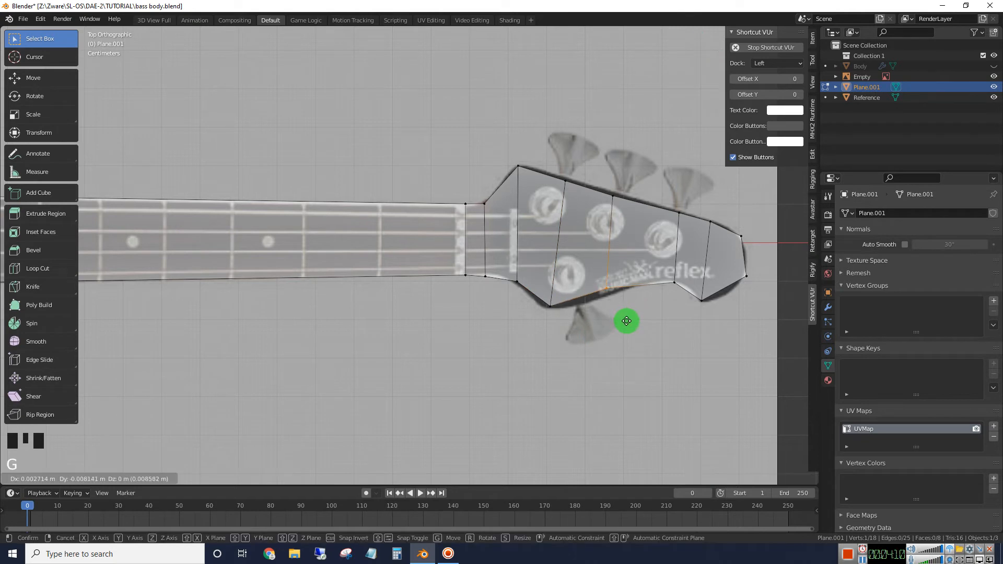
click(627, 323)
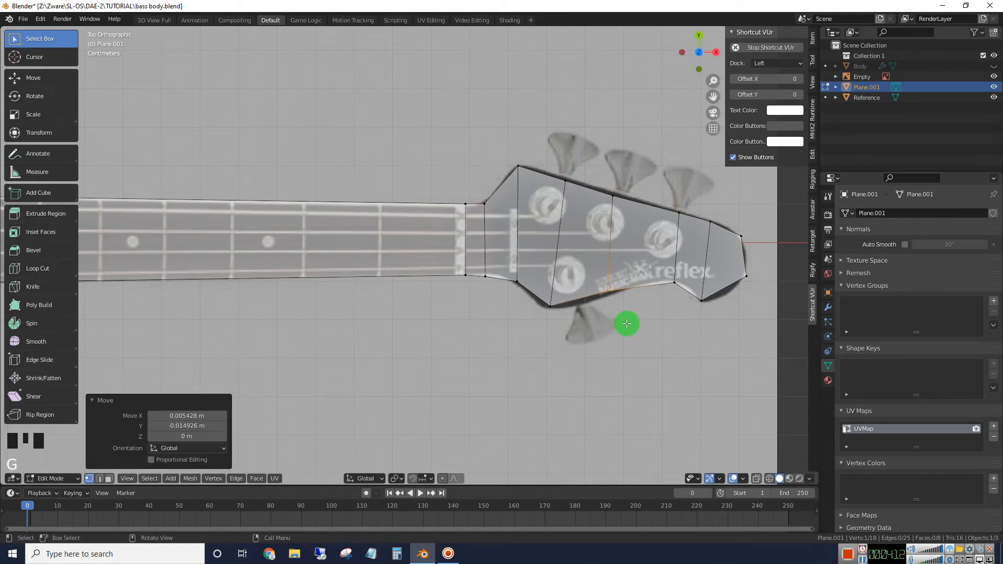
click(560, 316)
key(g)
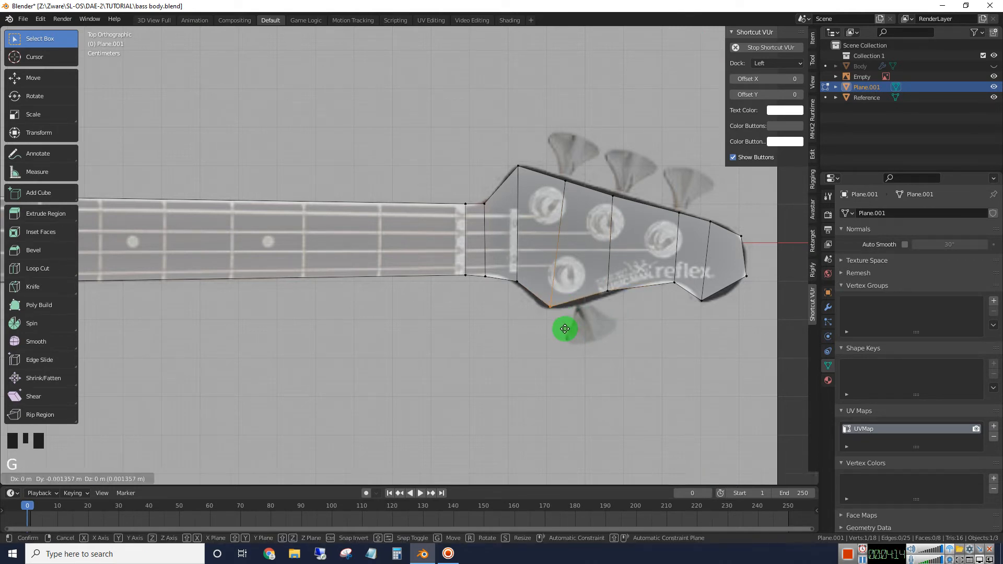
click(565, 329)
Examine the neck and headstock outline from above and in perspective, both in Object Mode and in Edit Mode.
scroll(575, 347, down, 4)
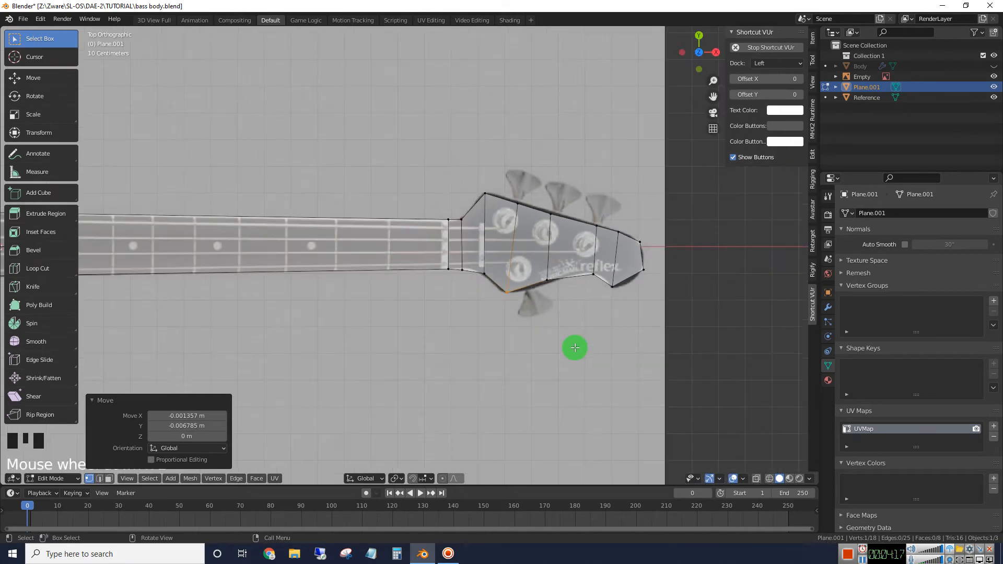
scroll(549, 350, up, 2)
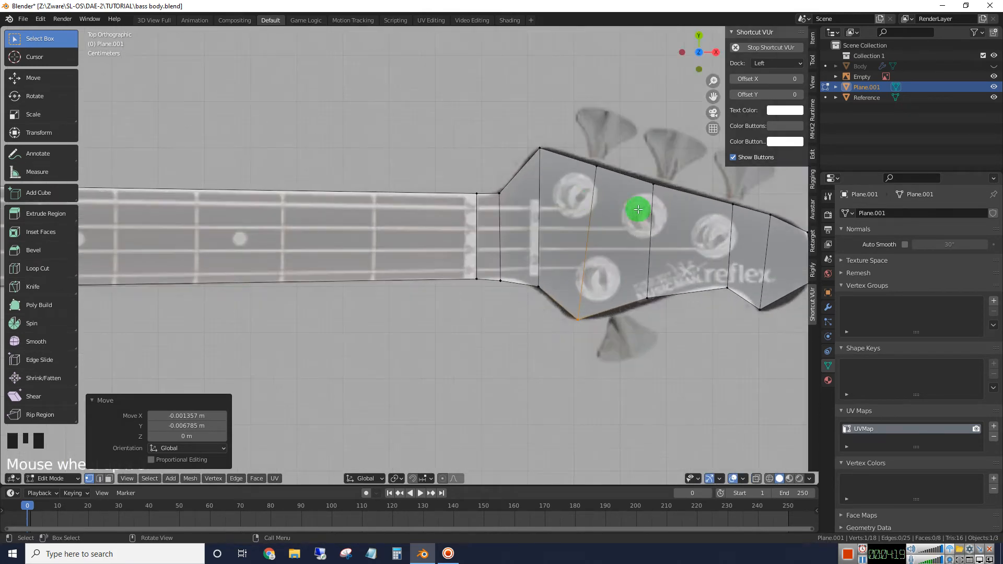
scroll(581, 333, down, 4)
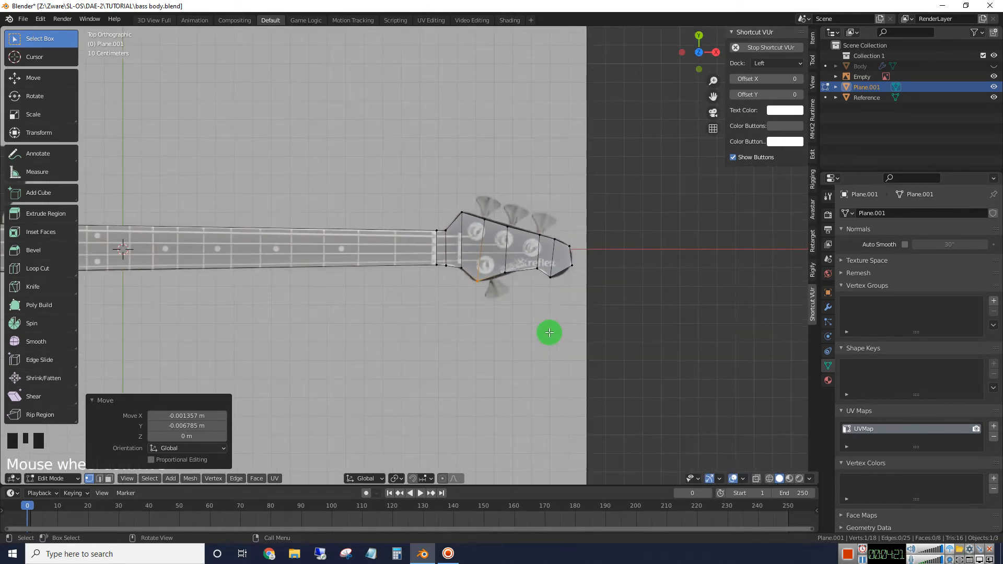
middle_drag(551, 316, 613, 230)
scroll(605, 242, down, 2)
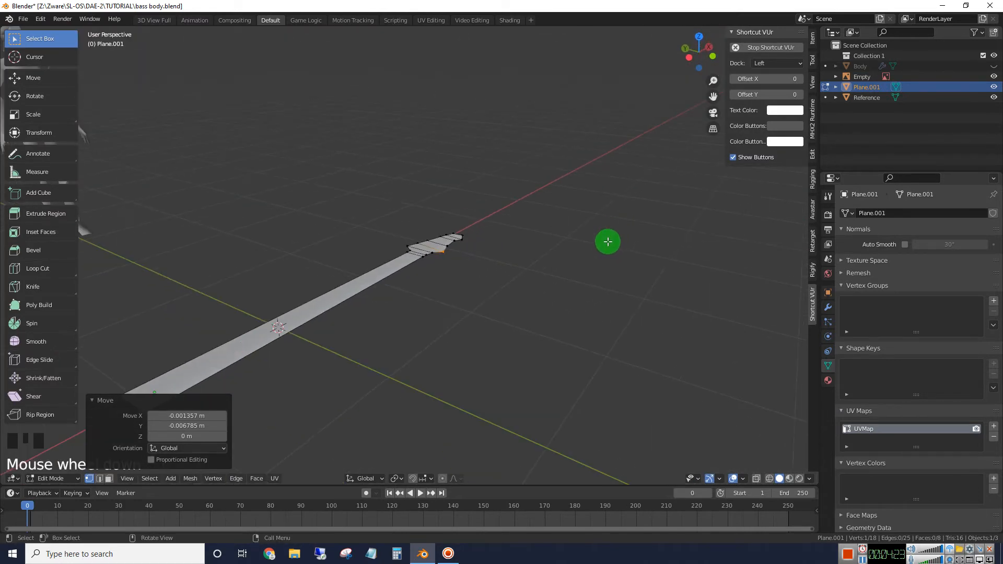
key(Tab)
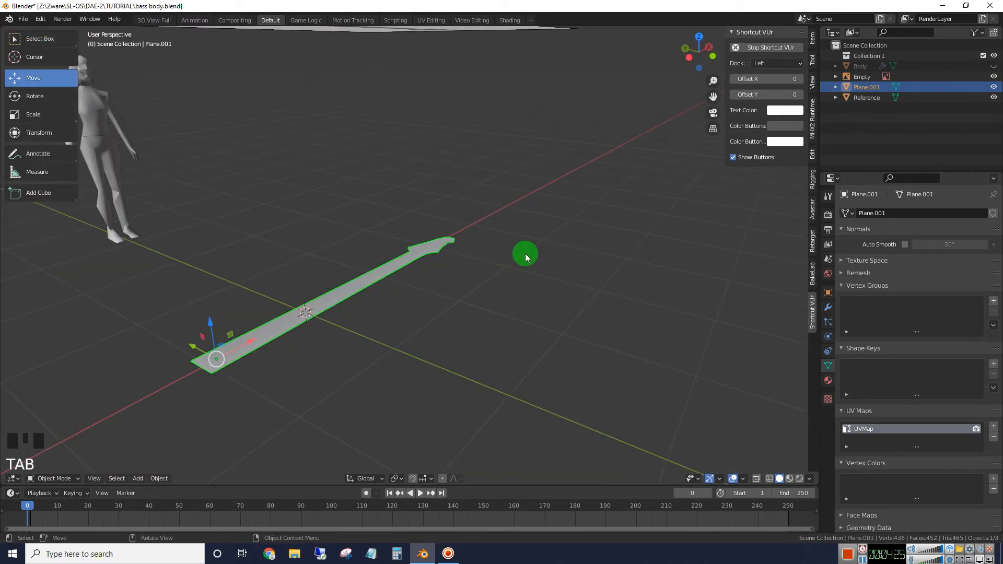
key(KP_Decimal)
scroll(452, 313, up, 2)
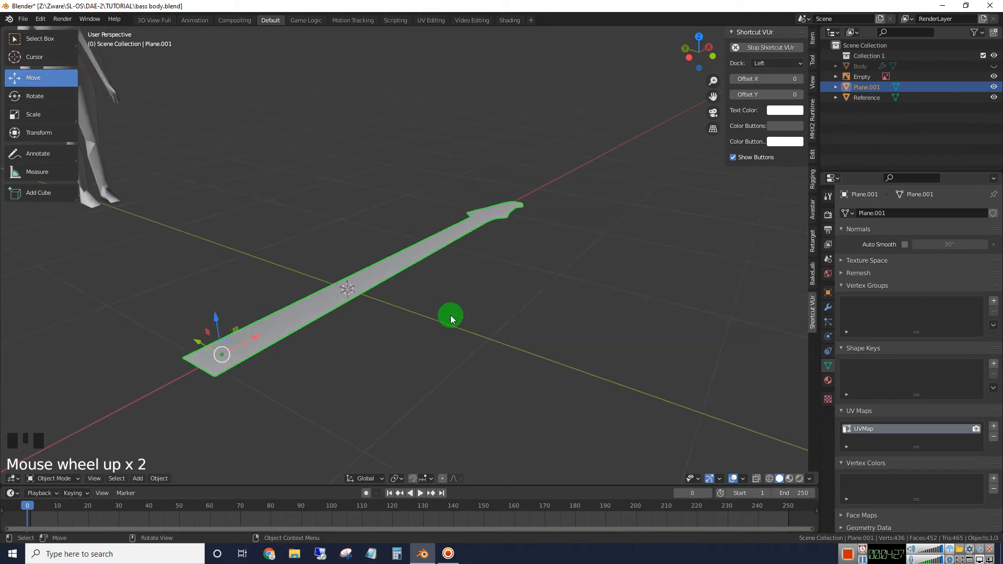
mouse_move(450, 316)
middle_down()
mouse_move(464, 312)
mouse_move(439, 327)
middle_up()
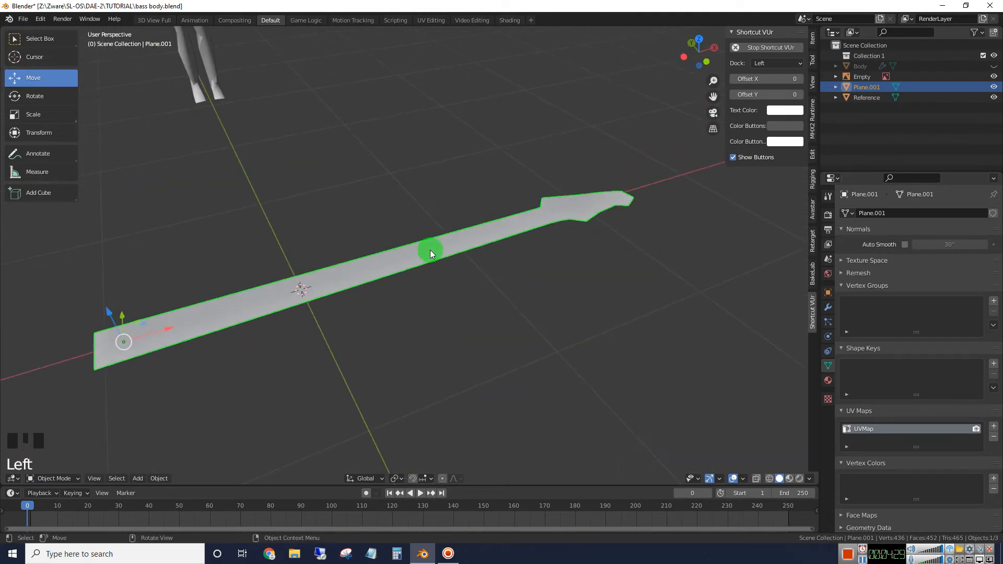
key(Tab)
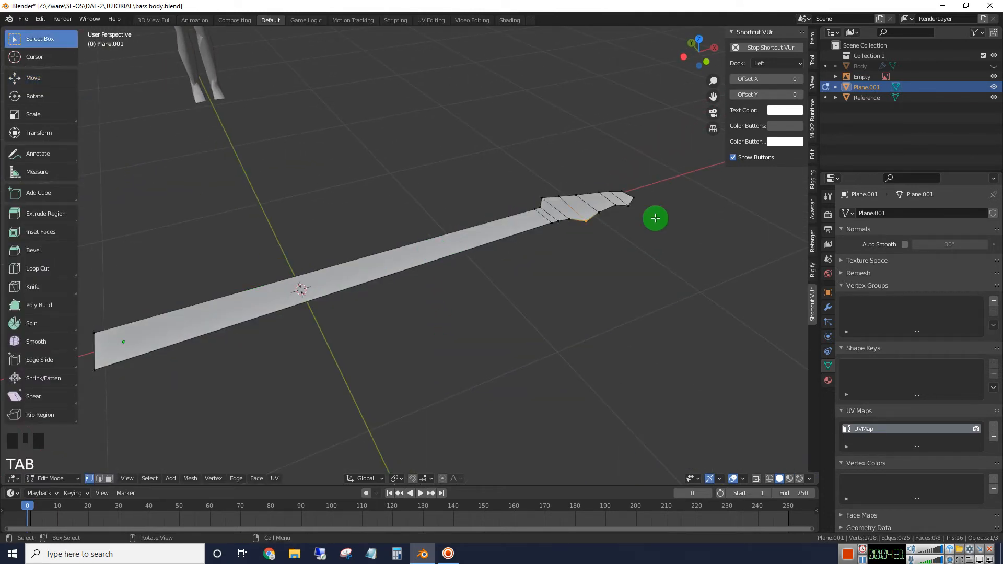
middle_drag(612, 276, 652, 251)
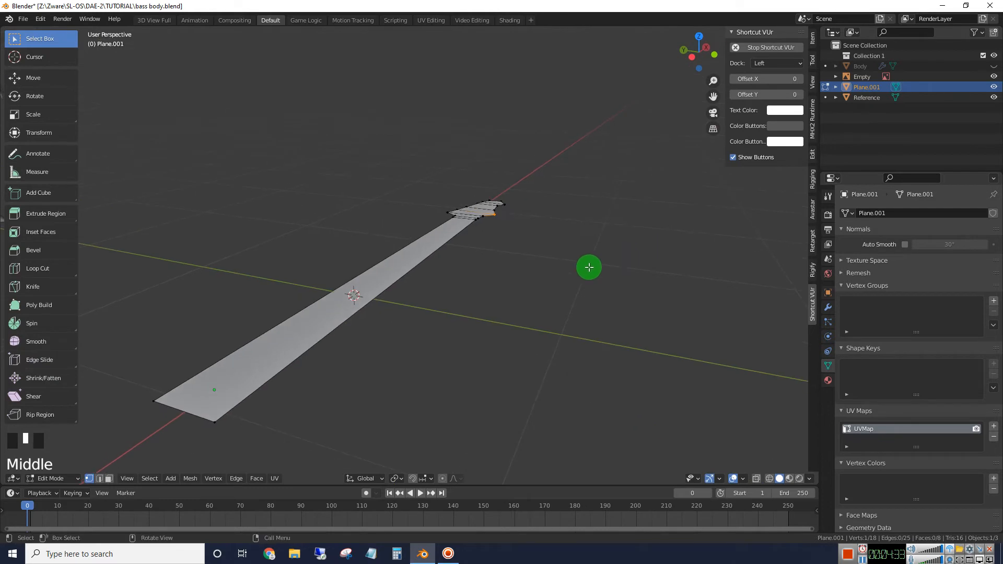
middle_drag(587, 267, 509, 307)
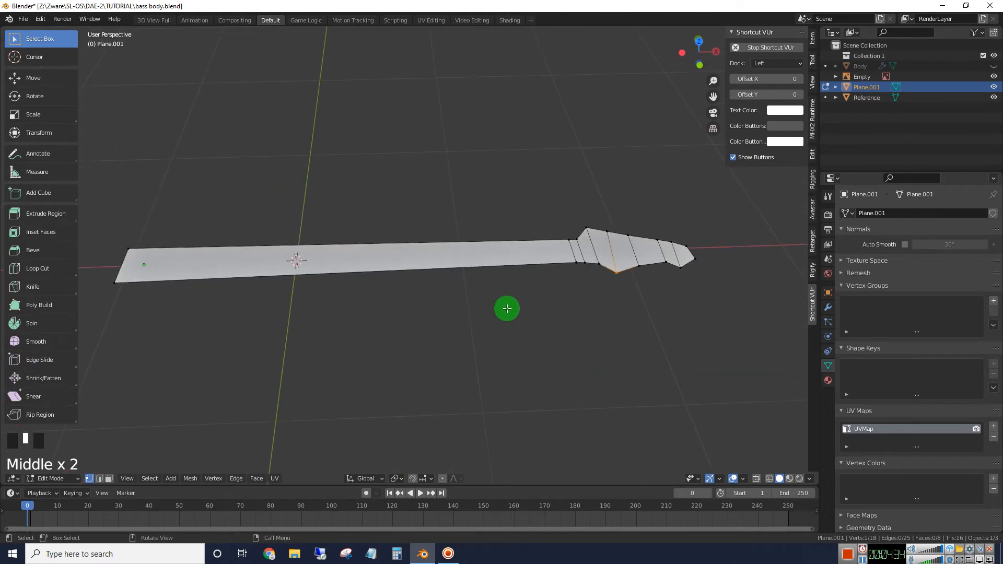
Select all faces of the neck and headstock plane and extrude them upward along Z to give it thickness.
click(109, 479)
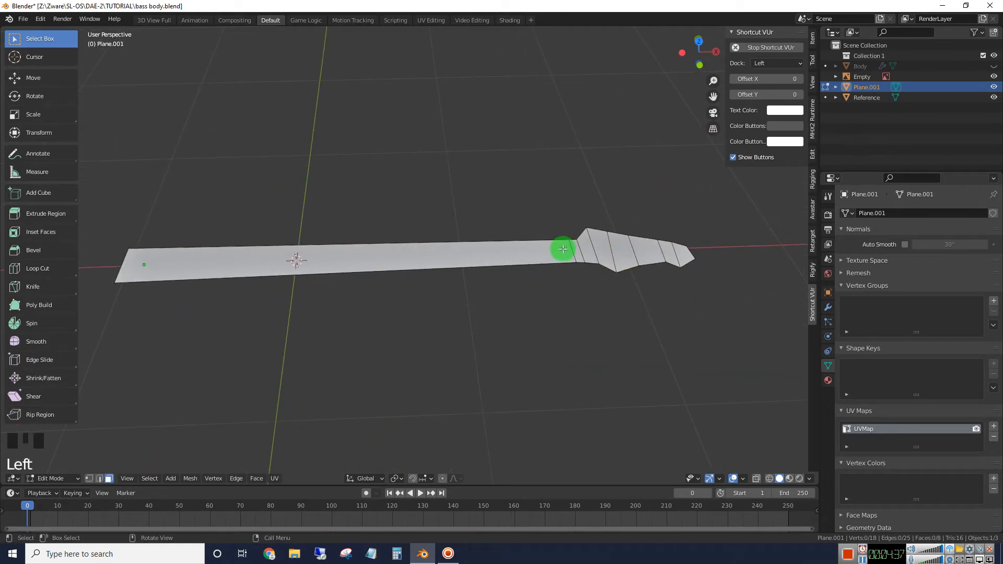
drag(563, 249, 679, 253)
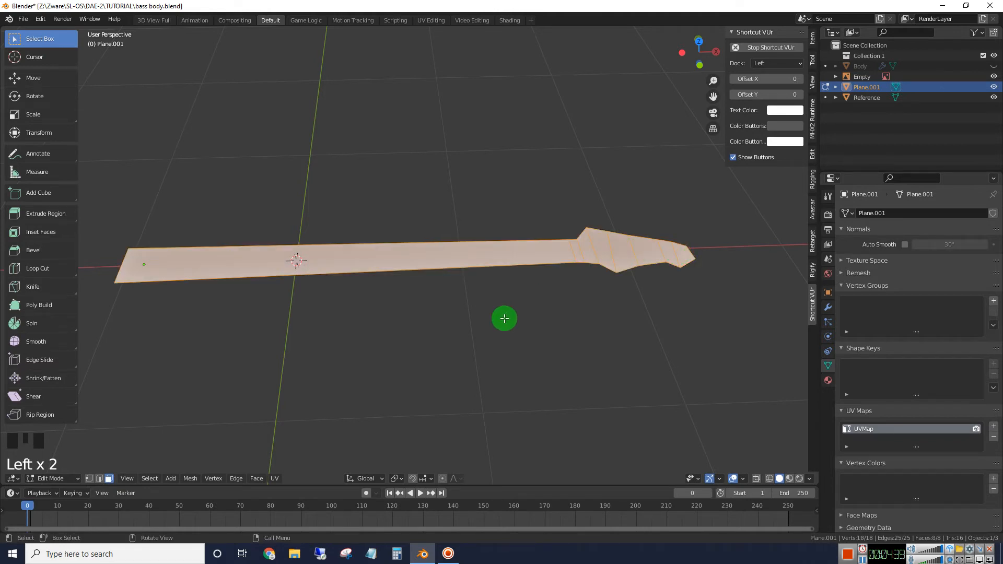
middle_drag(504, 319, 580, 277)
click(47, 81)
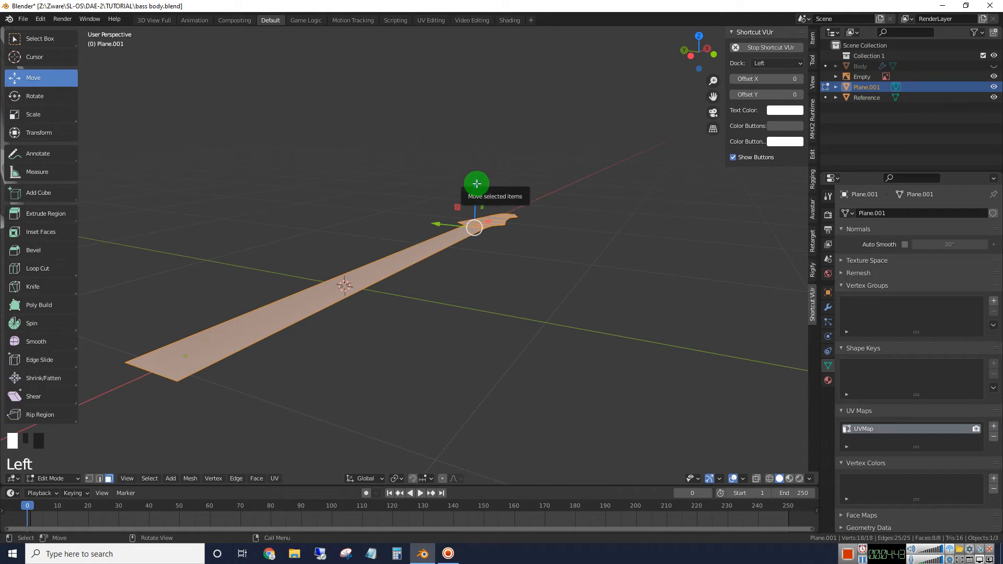
key(e)
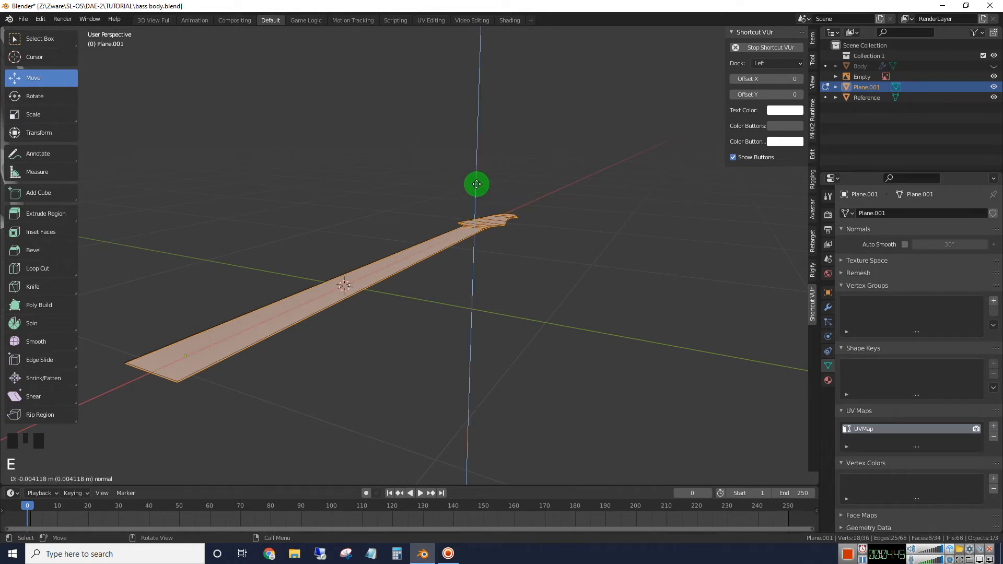
click(476, 176)
Lower the extruded top faces about 0.009 m along Z to thin the neck, and clear the selection.
middle_drag(559, 210, 662, 156)
scroll(581, 222, up, 2)
drag(670, 136, 664, 140)
scroll(531, 131, down, 4)
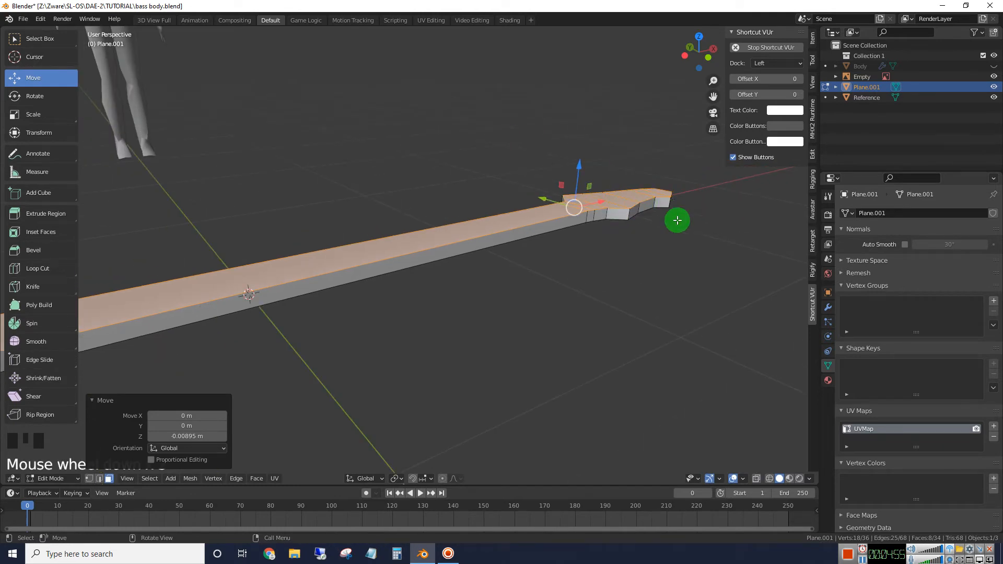
middle_drag(664, 235, 501, 253)
click(628, 274)
scroll(502, 253, down, 2)
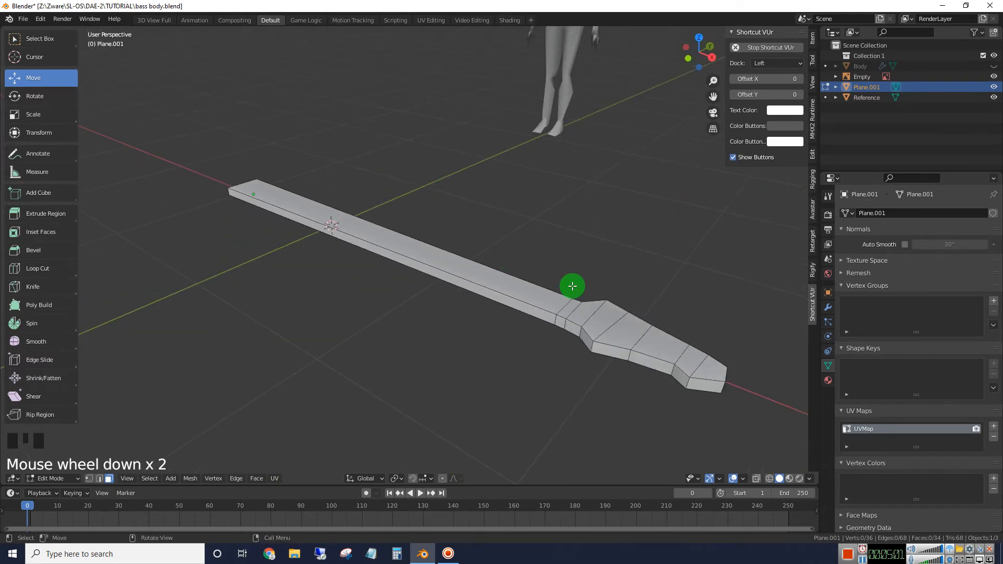
Select the headstock's side face, focus on it, and switch from face to edge selection.
middle_drag(573, 286, 600, 289)
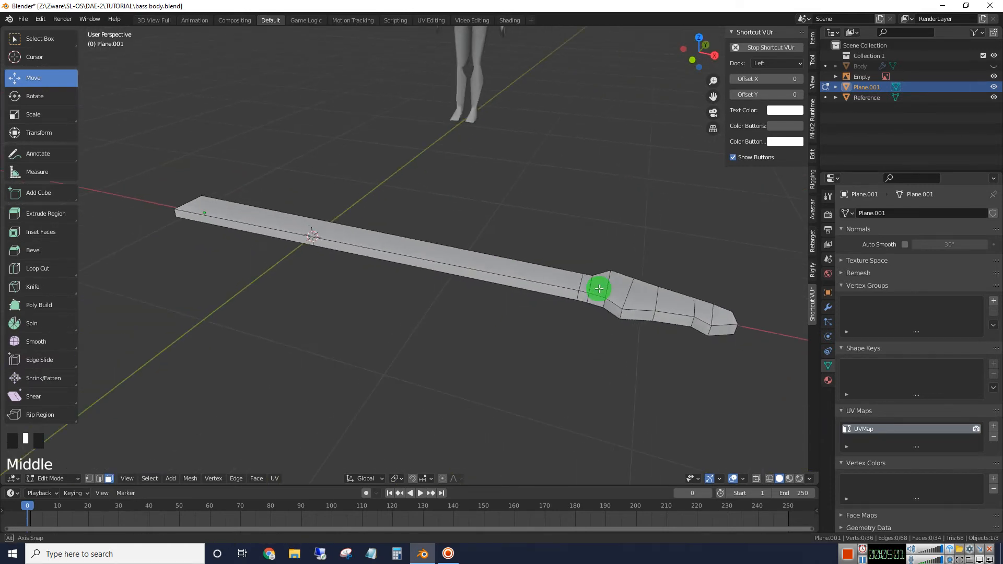
click(620, 313)
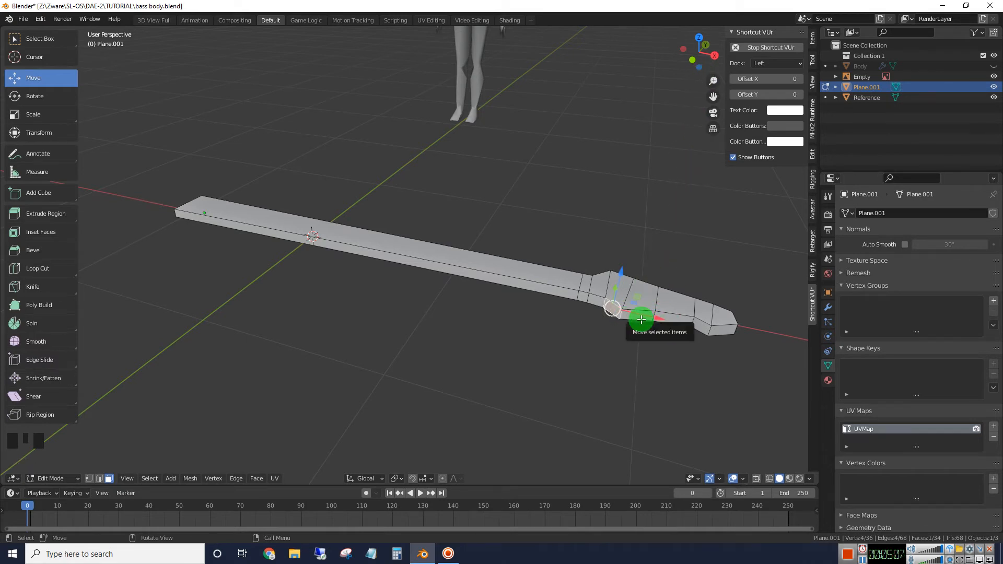
key(KP_Decimal)
scroll(619, 353, down, 10)
scroll(619, 354, down, 2)
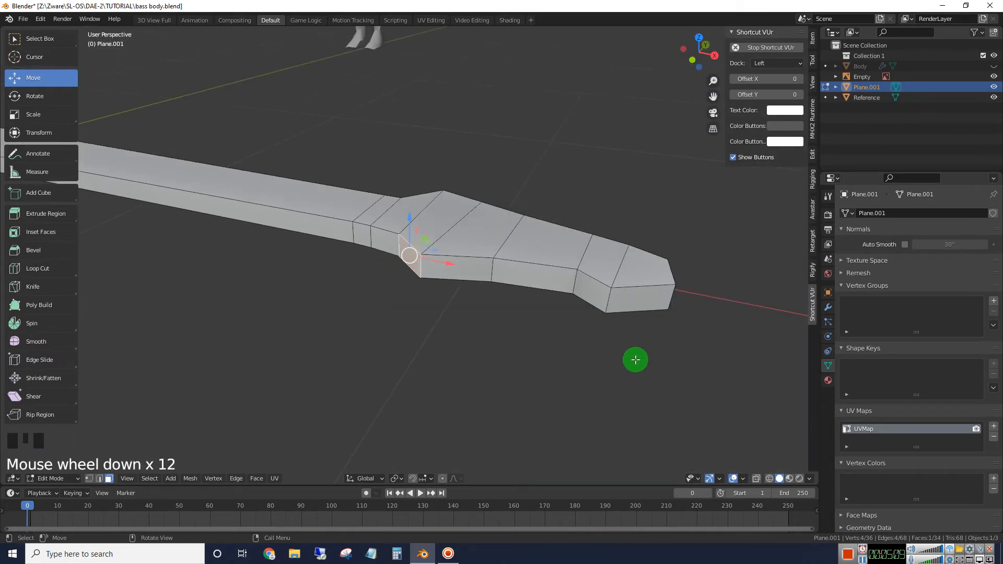
middle_drag(636, 358, 441, 378)
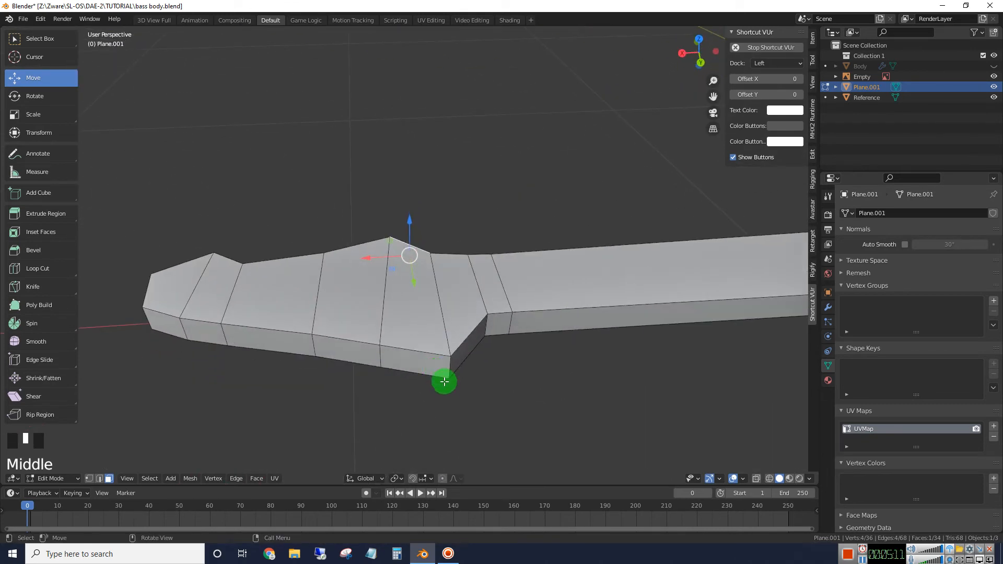
click(98, 479)
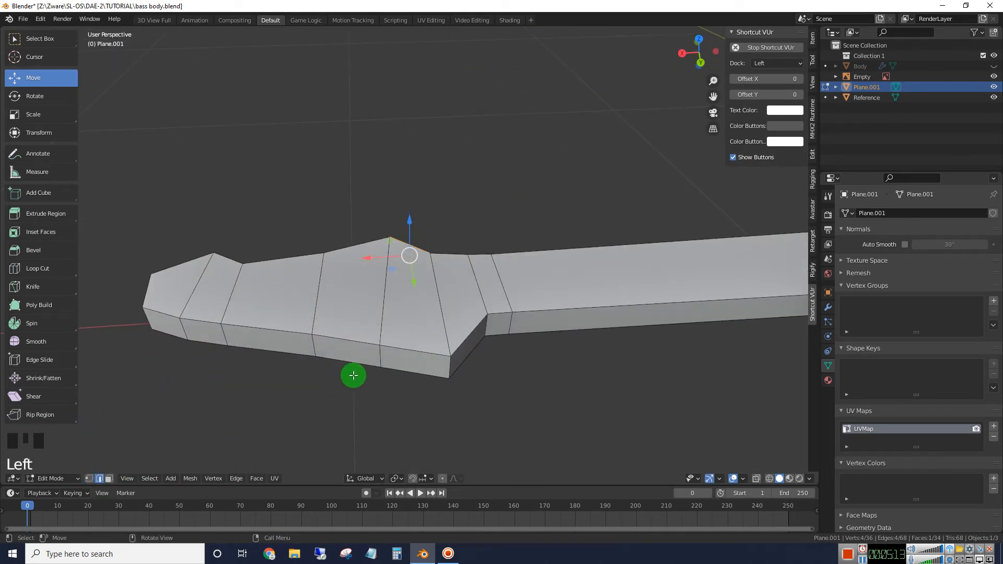
Bevel the five vertical edges at the headstock's outer corners with a width of about 0.332 m and 3 segments.
click(450, 369)
middle_drag(376, 412, 436, 426)
shift+click(427, 431)
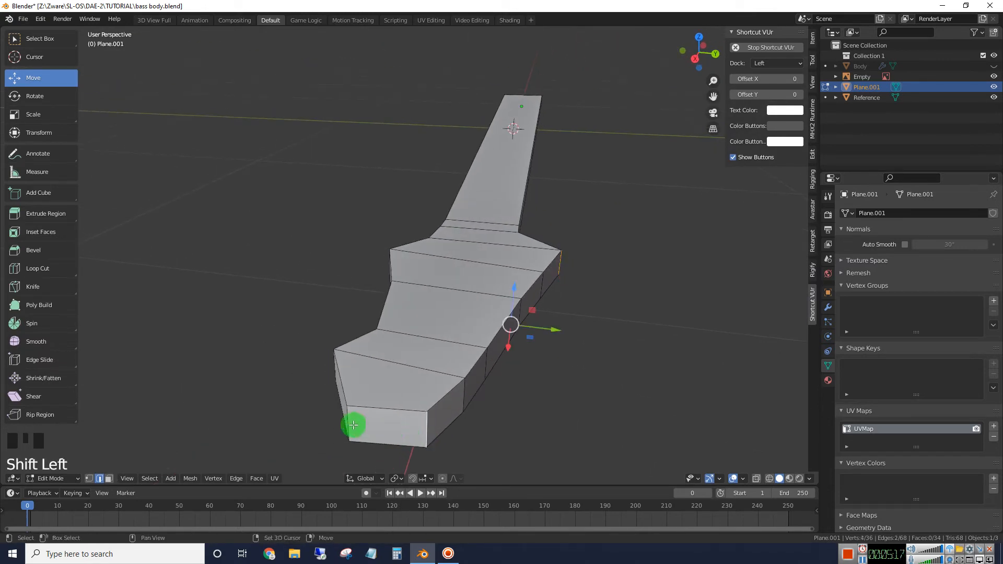
shift+click(427, 433)
middle_drag(540, 435, 568, 355)
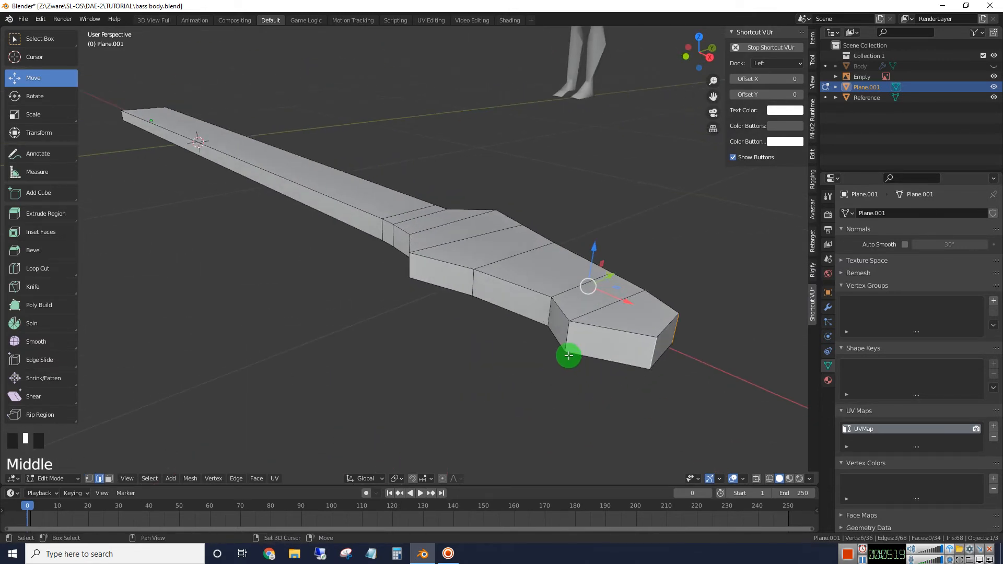
shift+click(566, 340)
shift+click(411, 266)
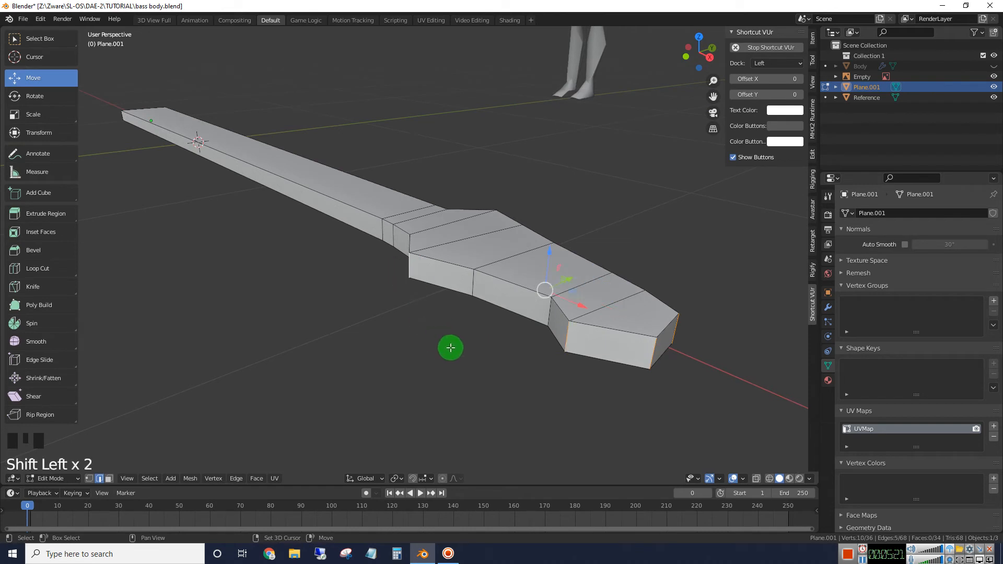
middle_drag(450, 347, 480, 369)
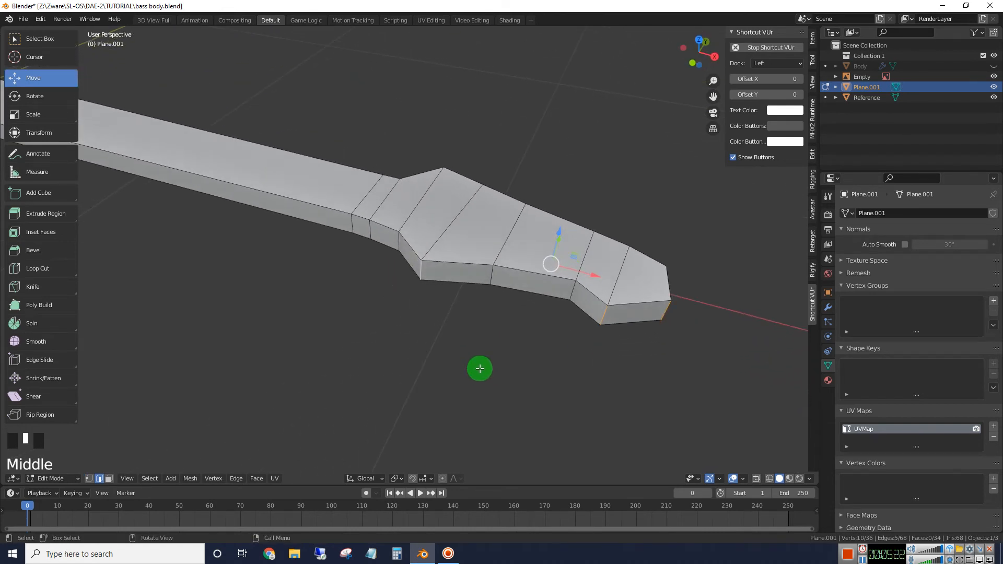
key(ctrl+b)
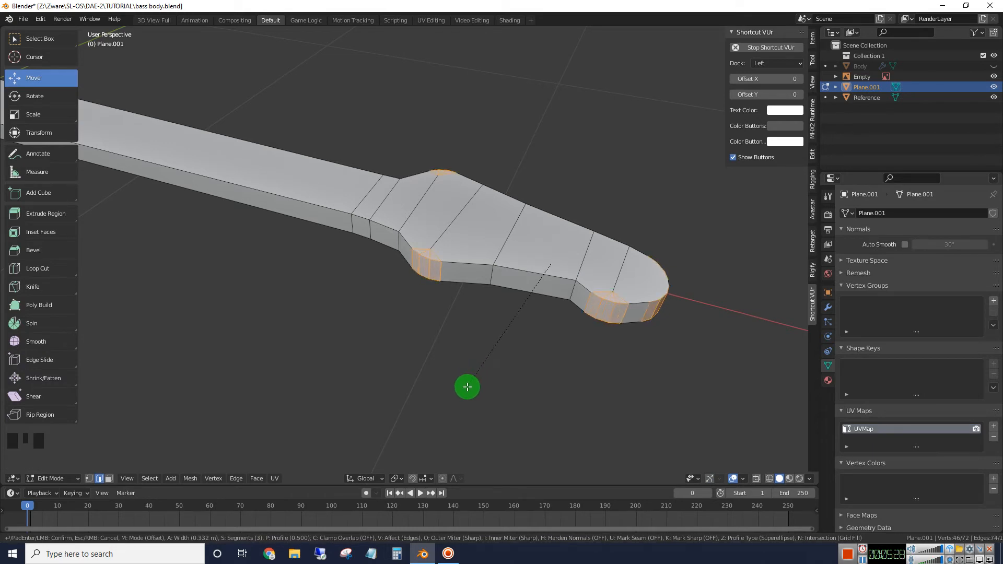
click(468, 387)
middle_drag(565, 403, 542, 375)
Shade the neck smooth in Object Mode and enable Auto Smooth at 30°.
key(Tab)
scroll(591, 390, down, 3)
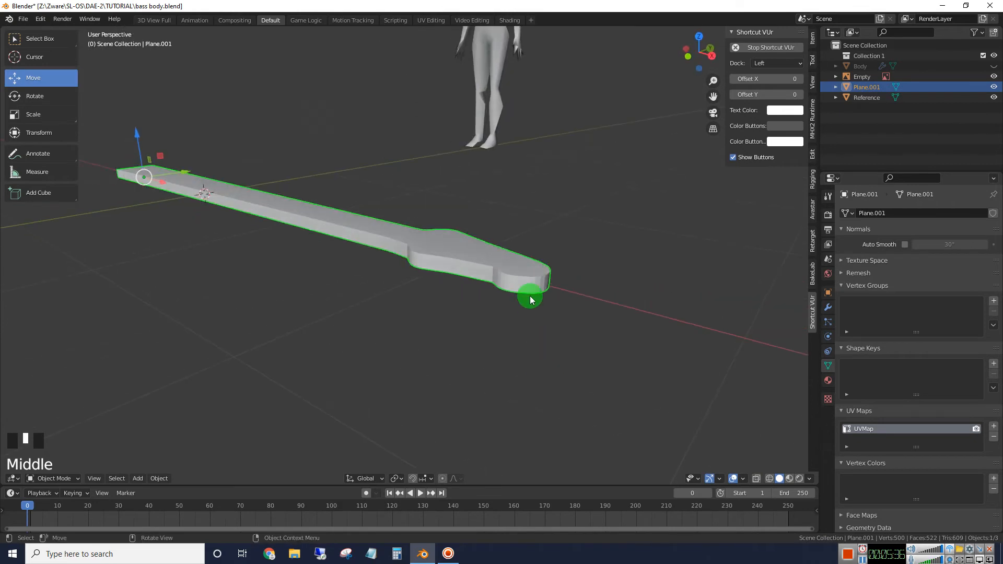
right_click(452, 257)
click(451, 256)
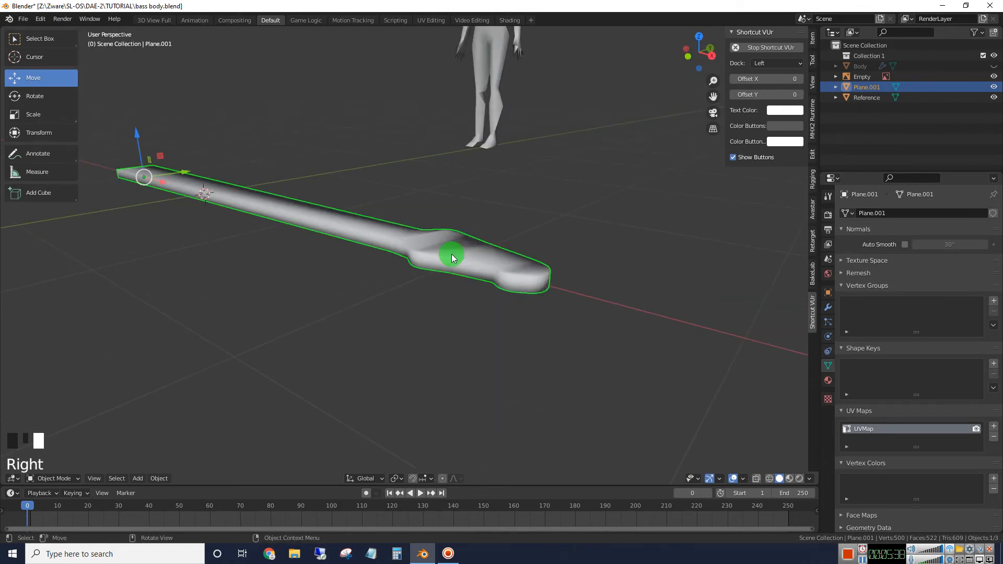
click(426, 311)
middle_drag(516, 317, 359, 226)
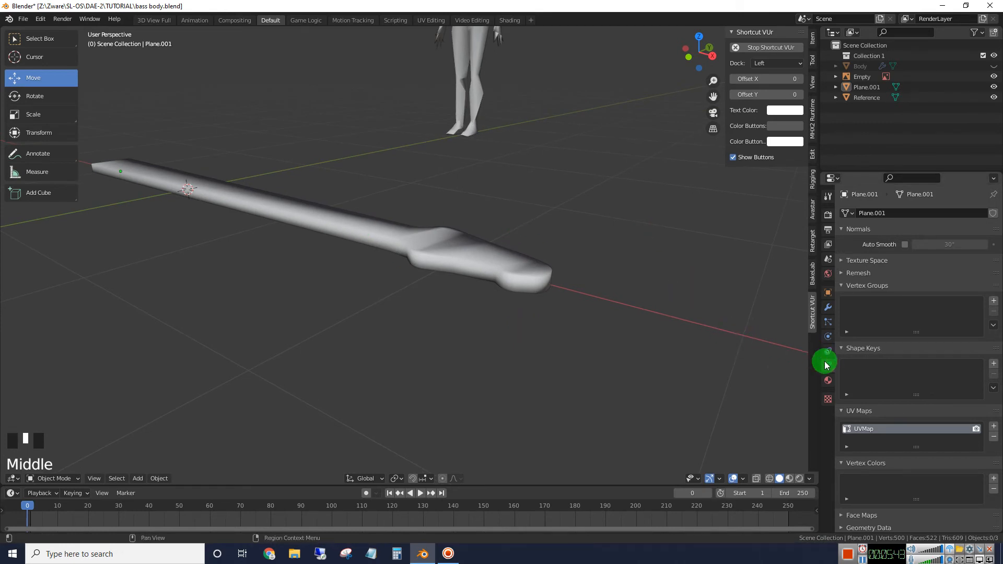
click(906, 245)
In Edit Mode, lower the bottom edge of the neck's body-side end about 0.08 m along Z to taper its thickness.
middle_drag(391, 337, 490, 329)
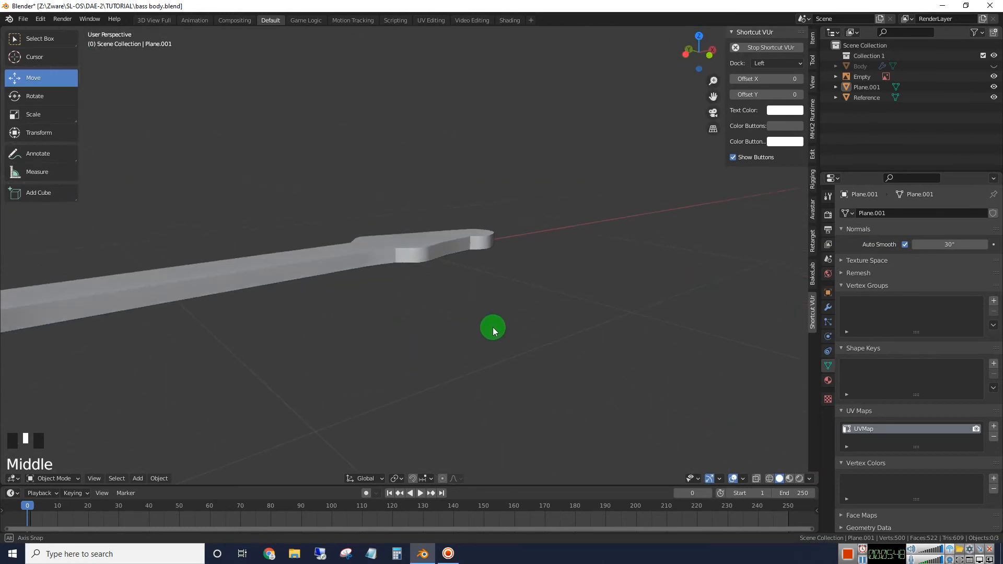
scroll(370, 317, down, 3)
middle_drag(370, 315, 318, 282)
scroll(338, 331, down, 1)
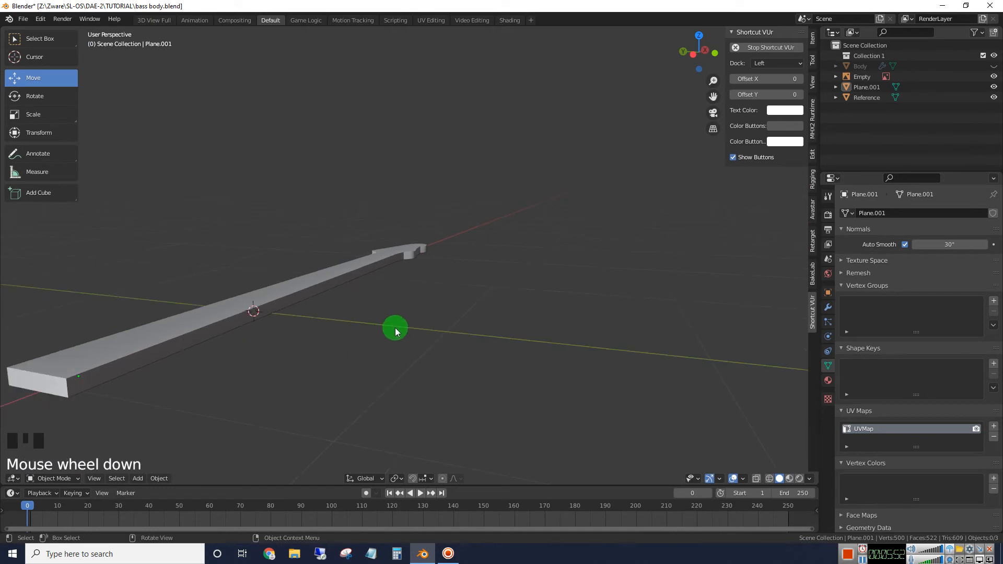
middle_drag(395, 328, 437, 318)
scroll(412, 312, down, 1)
key(Tab)
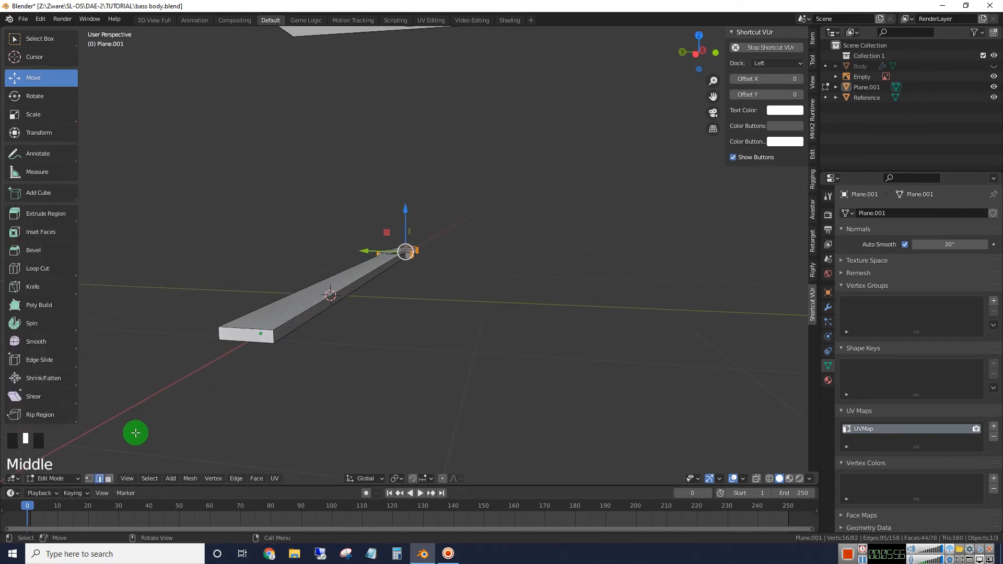
click(246, 342)
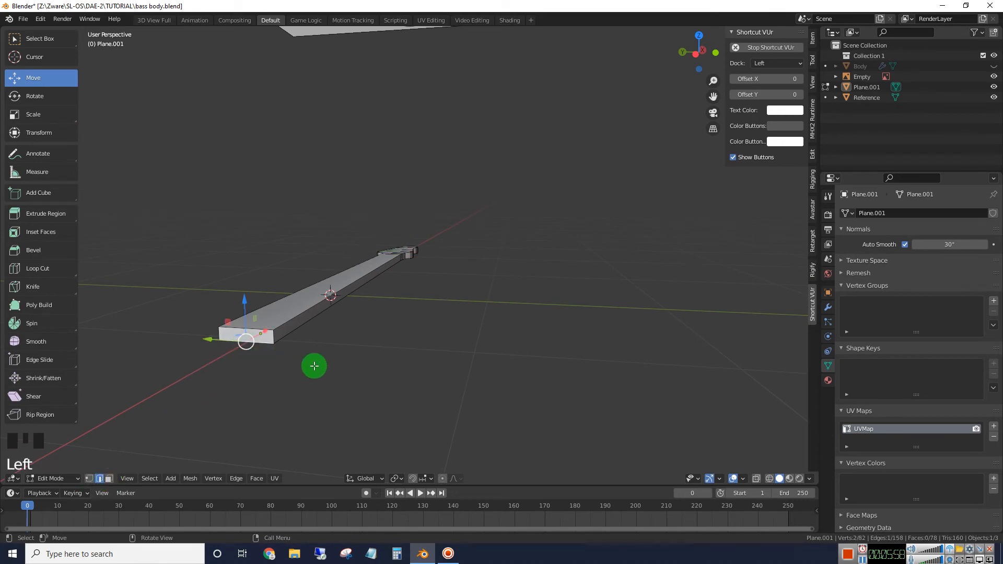
middle_drag(368, 369, 379, 358)
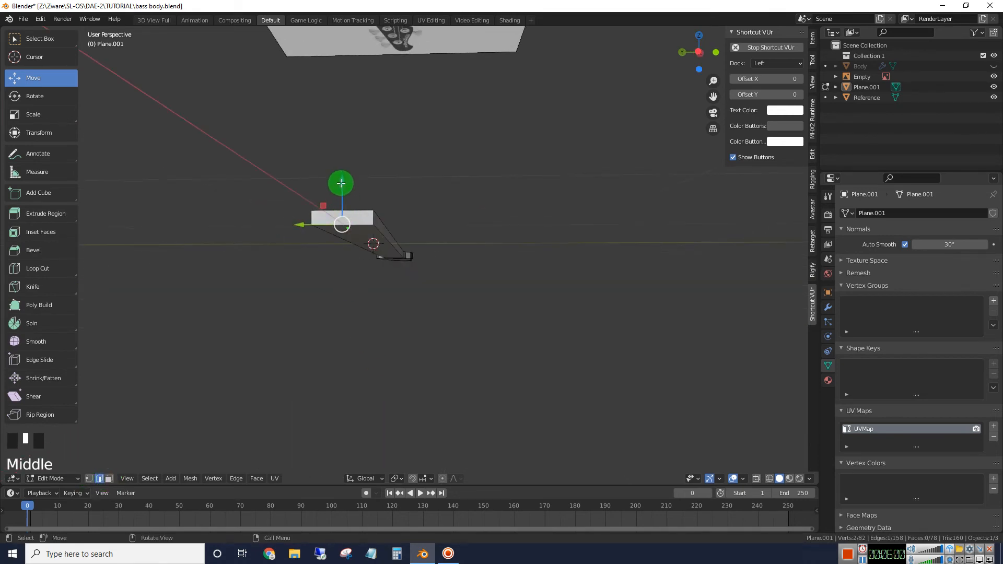
drag(341, 182, 345, 218)
middle_drag(345, 218, 318, 278)
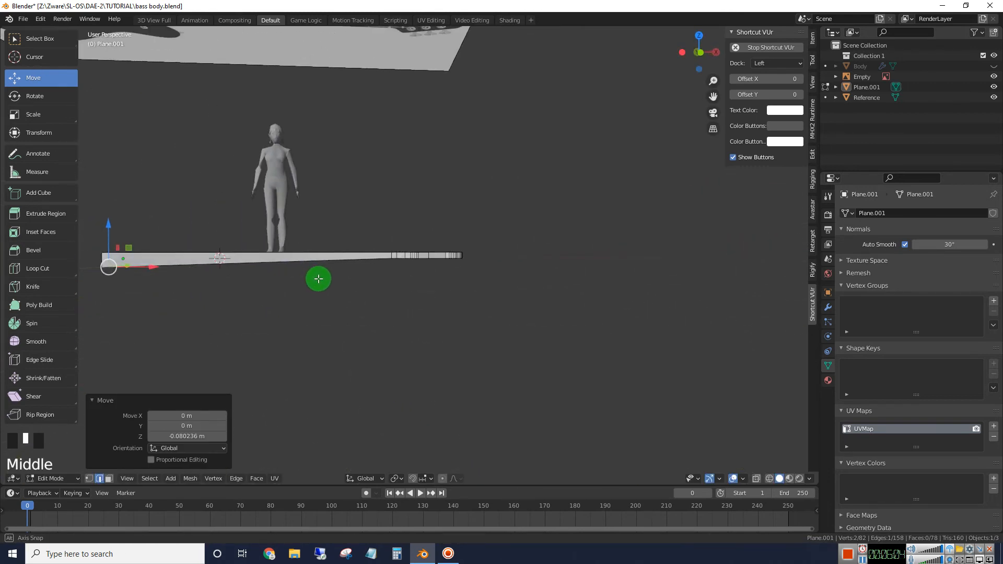
Refine the taper by raising the same bottom edge about 0.025 m and lowering it about 0.009 m along Z.
drag(108, 224, 109, 220)
middle_drag(253, 298, 265, 343)
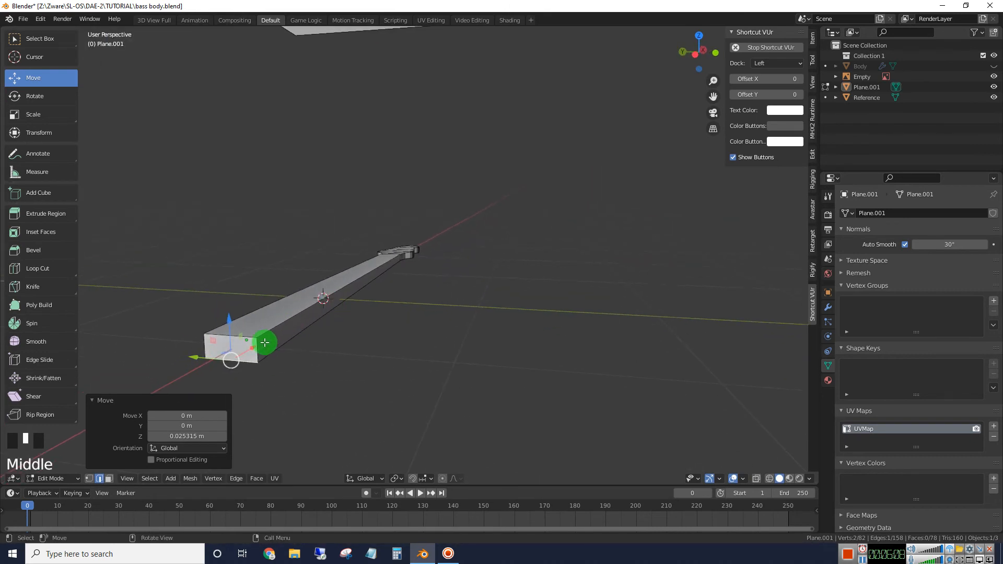
middle_drag(337, 322, 390, 307)
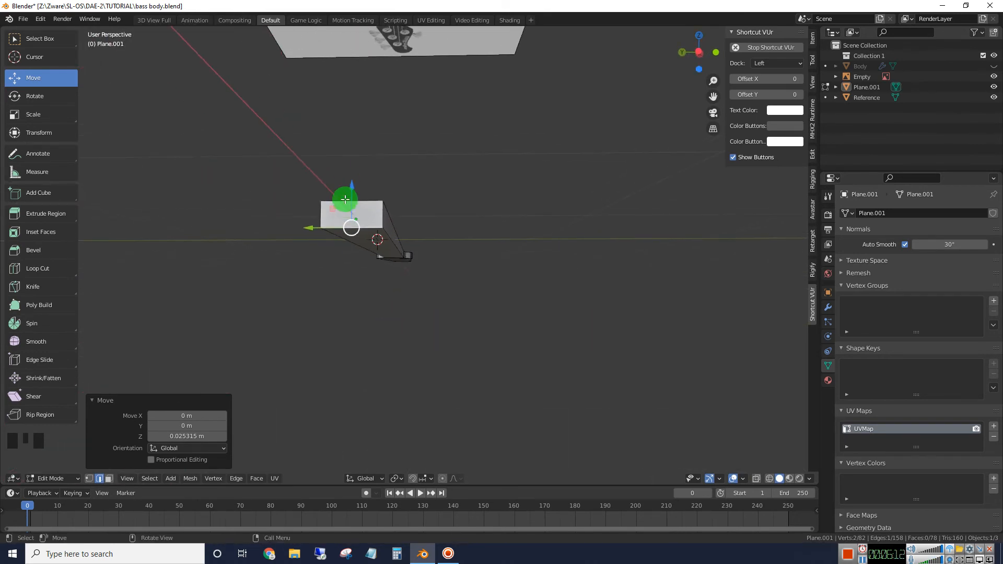
drag(350, 185, 353, 193)
scroll(497, 354, up, 2)
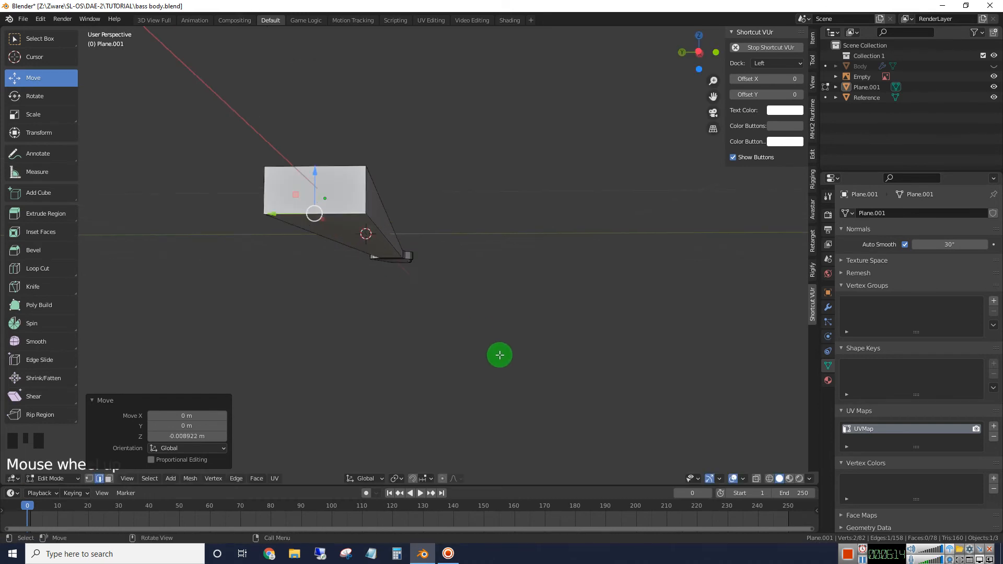
Bevel the two long bottom edges of the neck with a width of about 0.609 m and 4 segments to round its back.
middle_drag(497, 353, 506, 349)
click(398, 183)
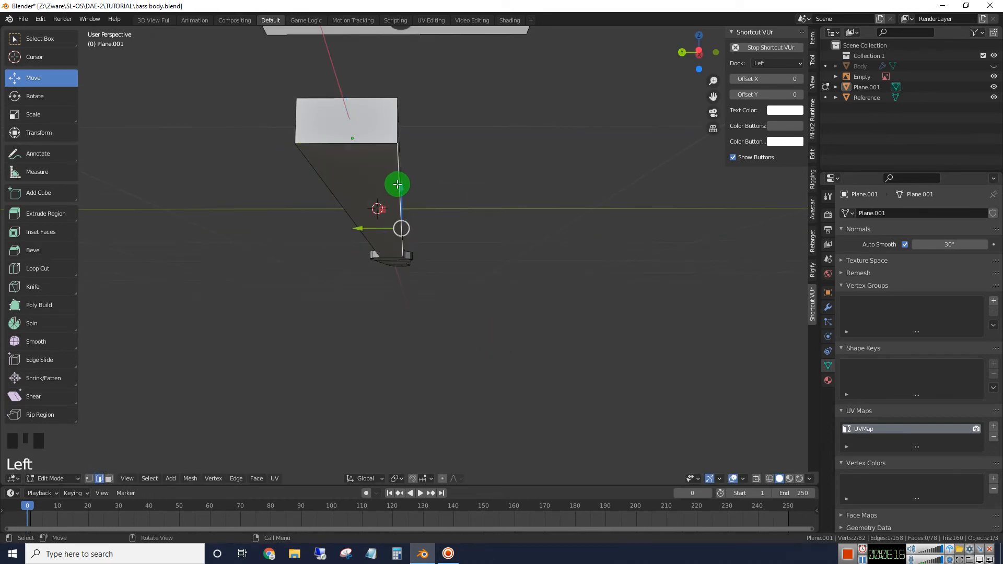
shift+click(329, 191)
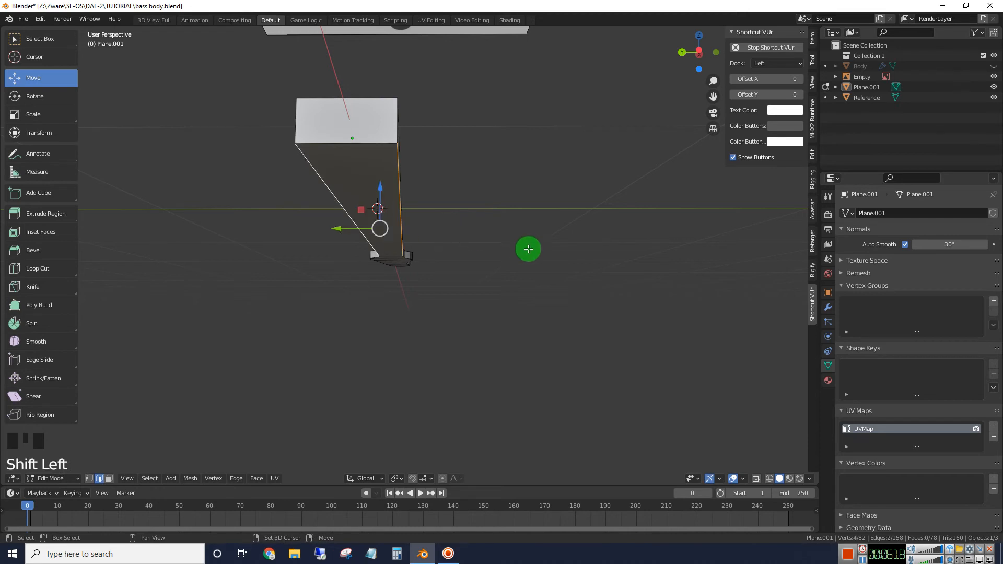
mouse_move(528, 249)
middle_down()
mouse_move(518, 275)
mouse_move(528, 259)
middle_up()
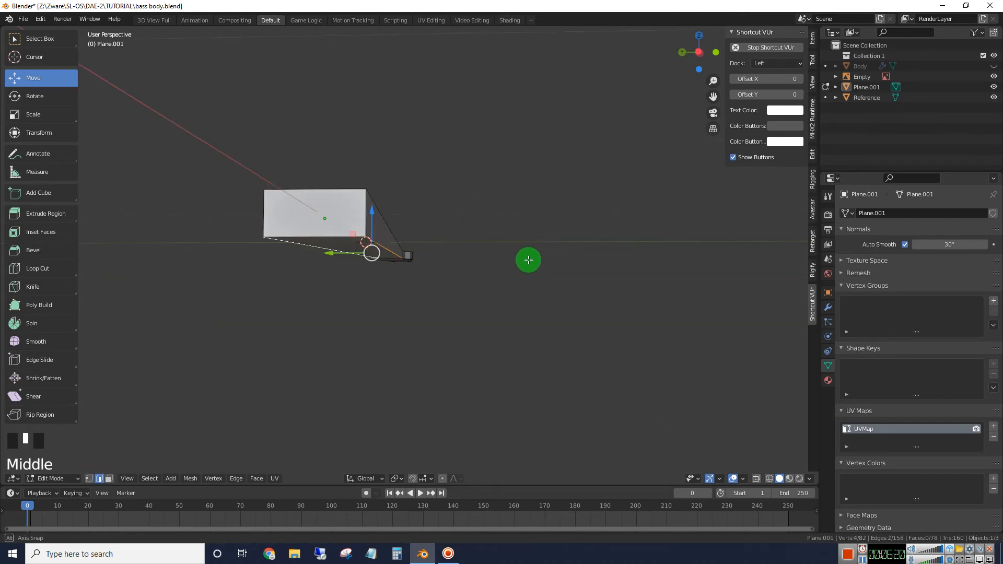
scroll(529, 260, up, 2)
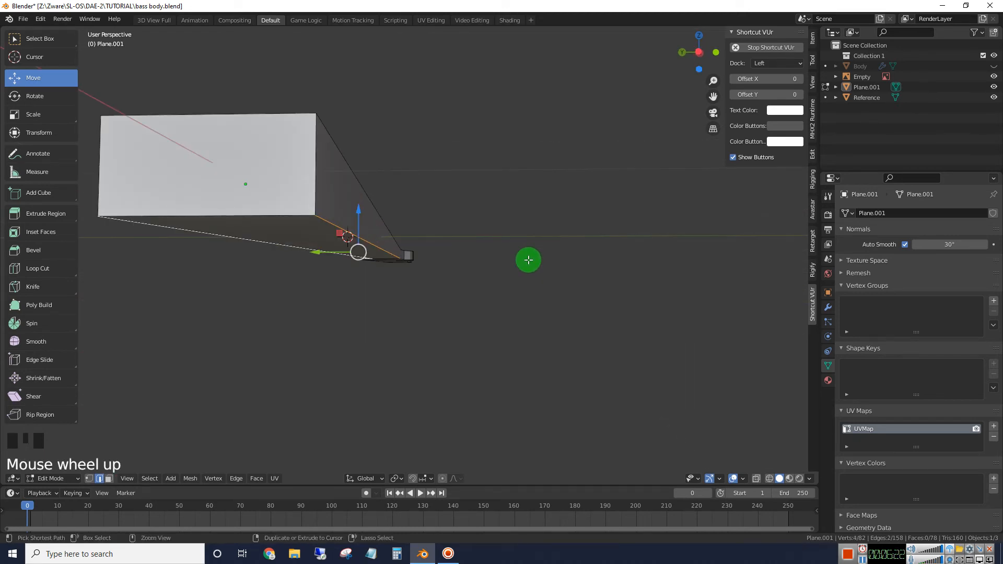
key(ctrl+b)
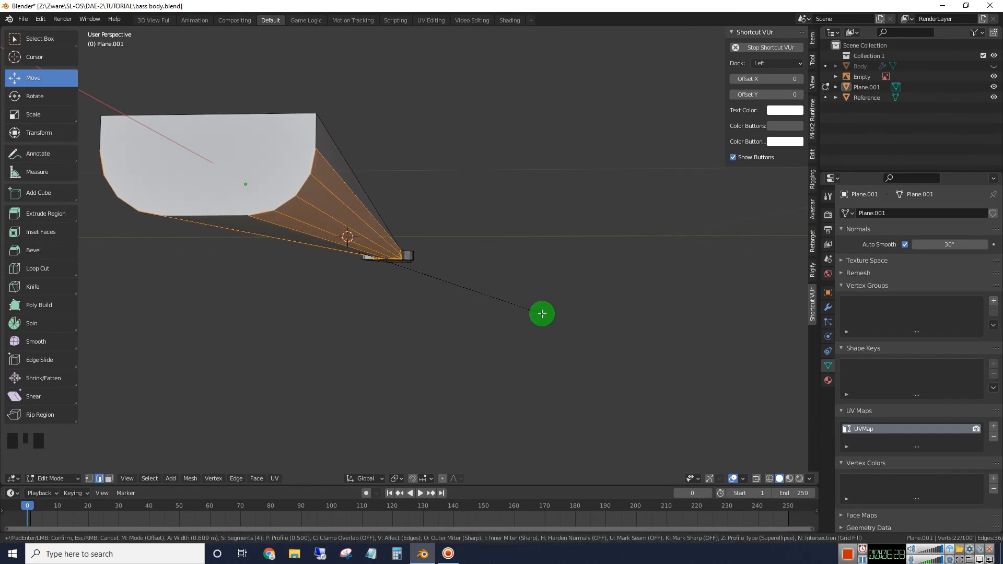
click(542, 314)
middle_drag(540, 312, 520, 298)
scroll(549, 296, down, 3)
scroll(520, 299, up, 1)
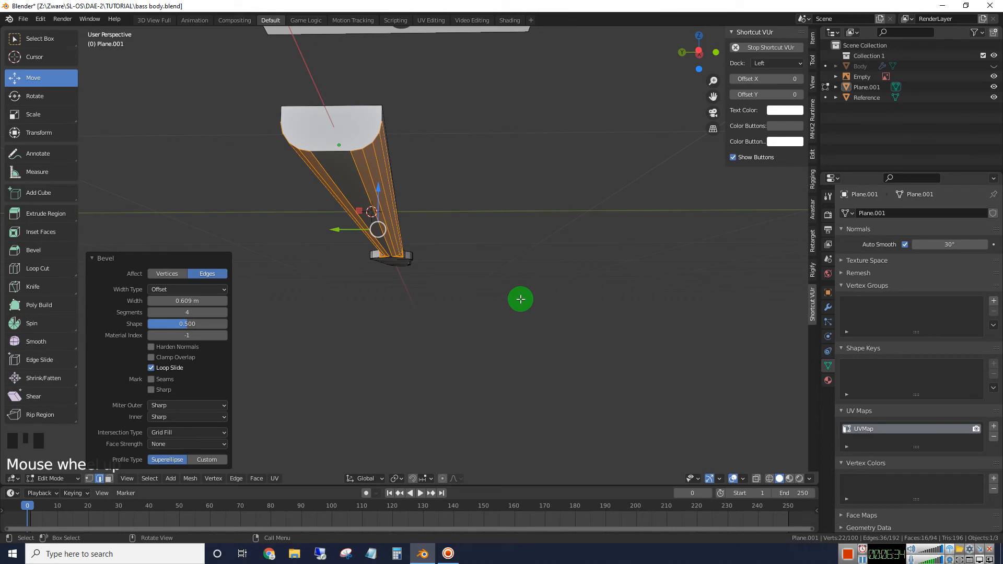
Return to Object Mode, select the neck and examine its rounded shape from several angles.
key(Tab)
middle_drag(354, 172, 393, 262)
scroll(394, 261, down, 2)
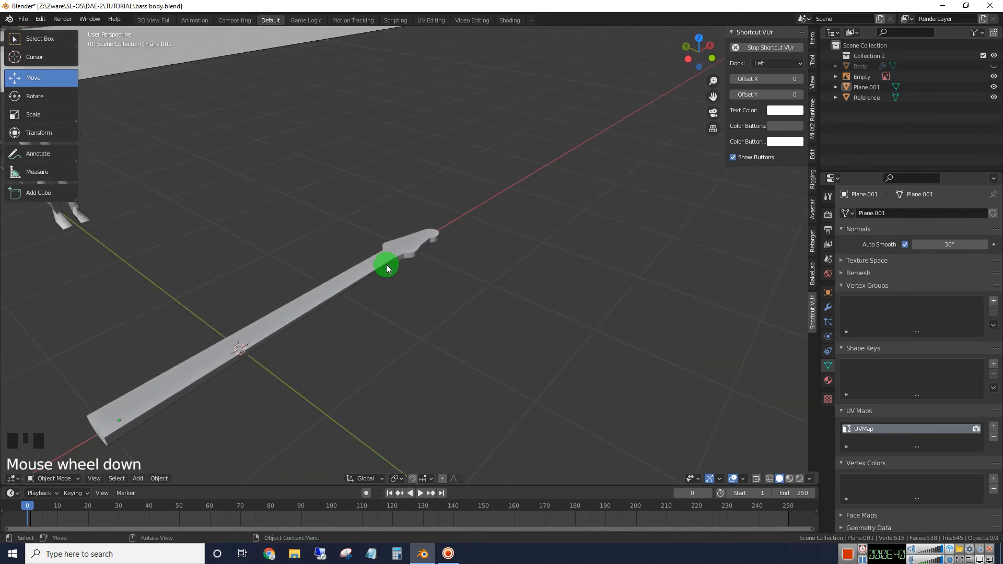
click(381, 263)
key(KP_Decimal)
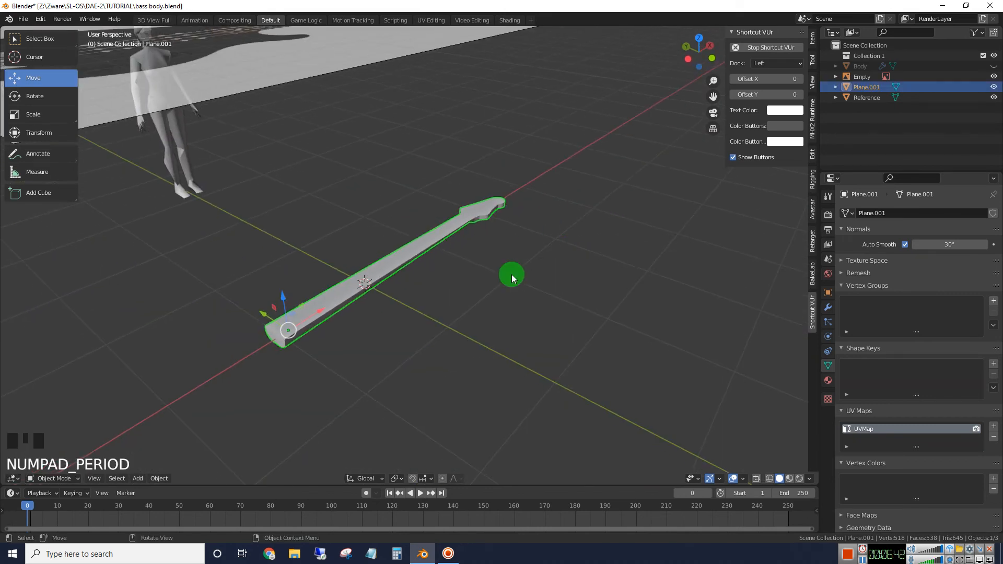
scroll(477, 287, up, 3)
middle_drag(474, 295, 505, 174)
scroll(436, 289, down, 2)
scroll(434, 290, down, 1)
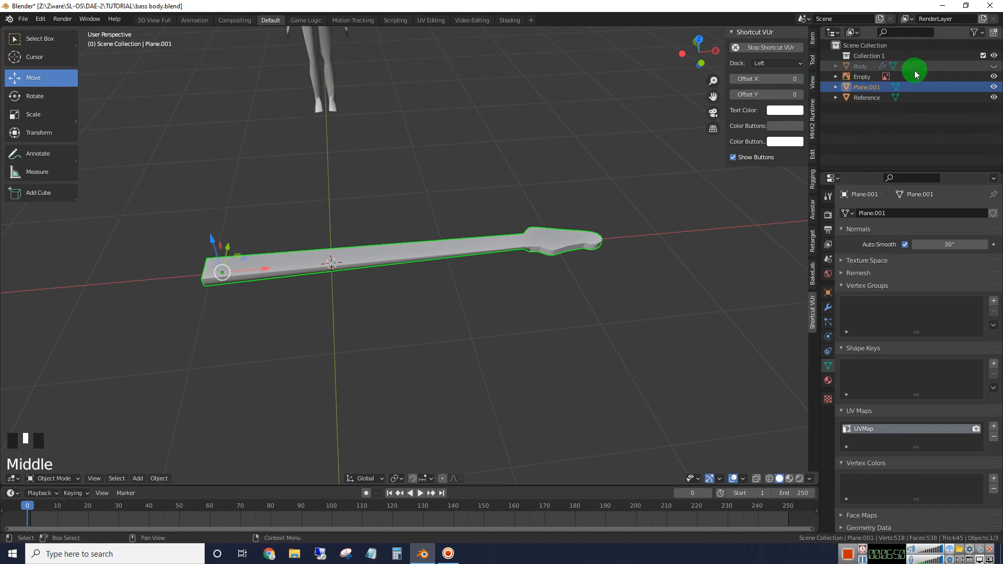
Unhide the Body object and inspect how the neck joins the guitar body, keeping the neck selected.
click(994, 66)
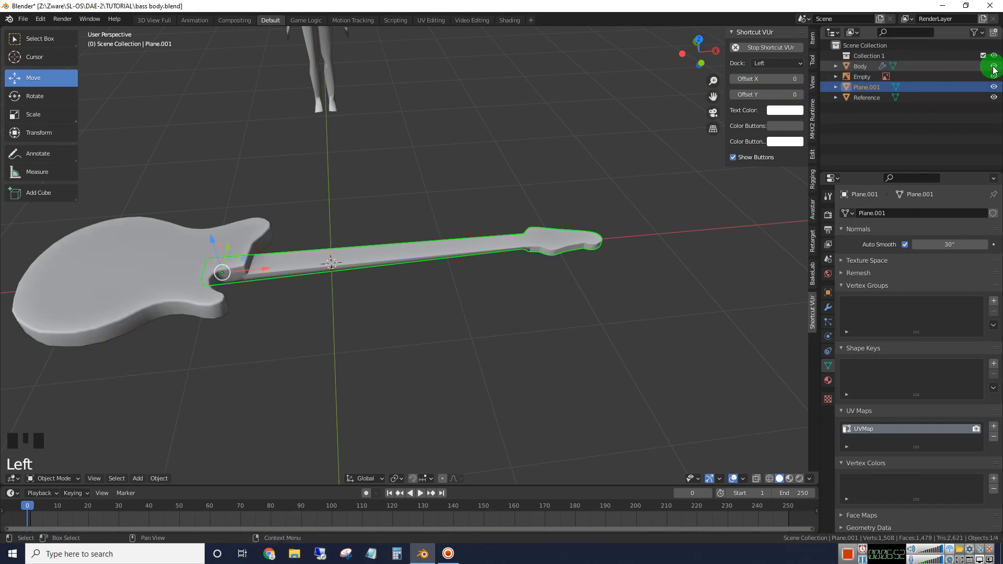
scroll(530, 307, down, 1)
middle_drag(530, 308, 547, 295)
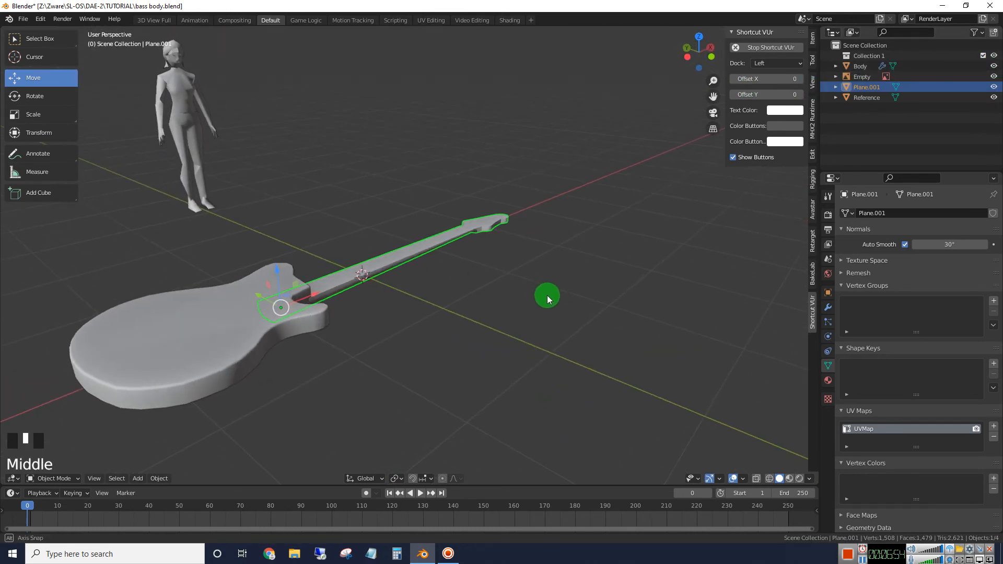
scroll(450, 330, up, 2)
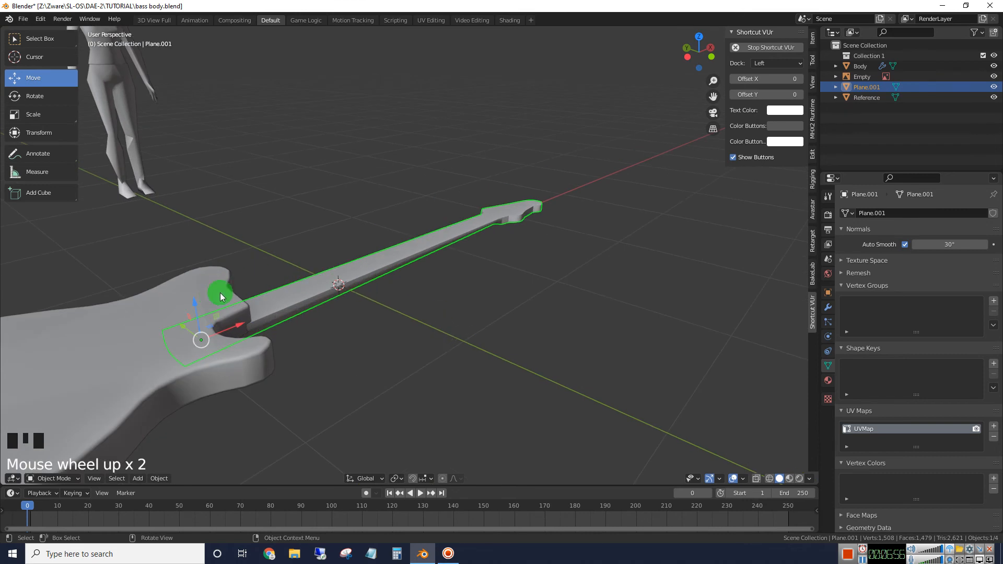
click(333, 278)
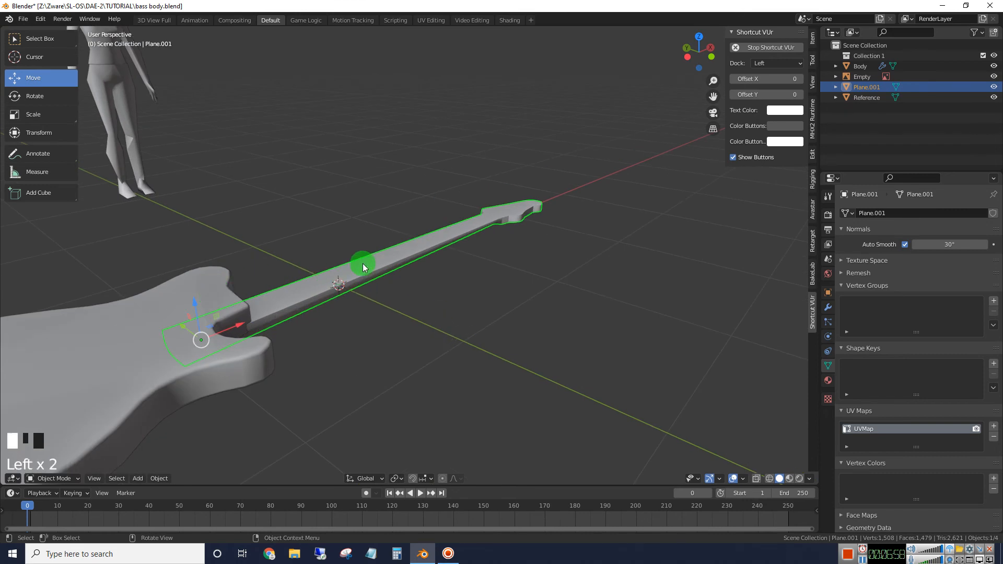
Raise the neck about 0.128 m along Z, lower it about 0.011 m to seat it in the body, and deselect it.
drag(196, 302, 190, 276)
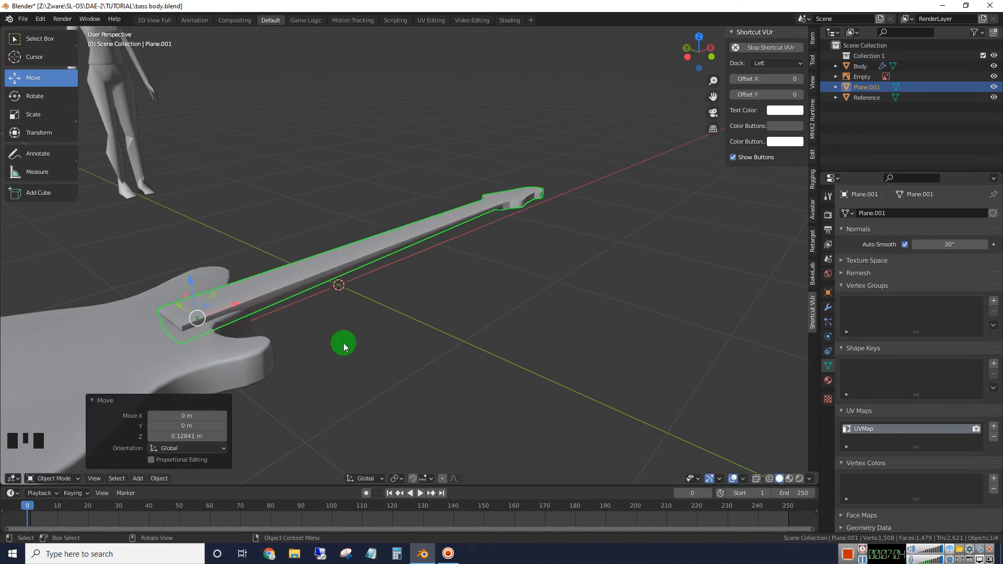
click(343, 343)
middle_drag(365, 332, 377, 321)
click(321, 245)
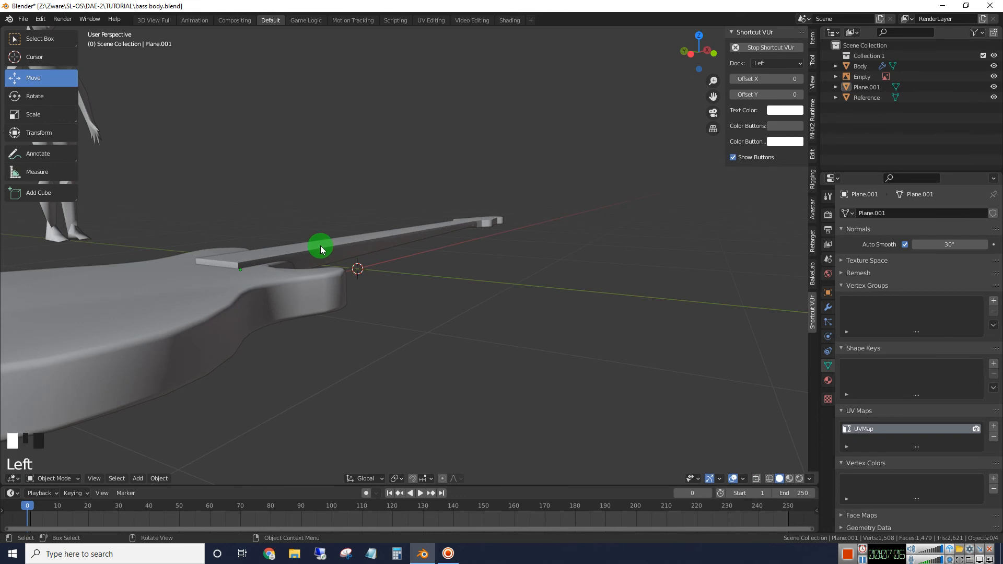
drag(239, 230, 504, 291)
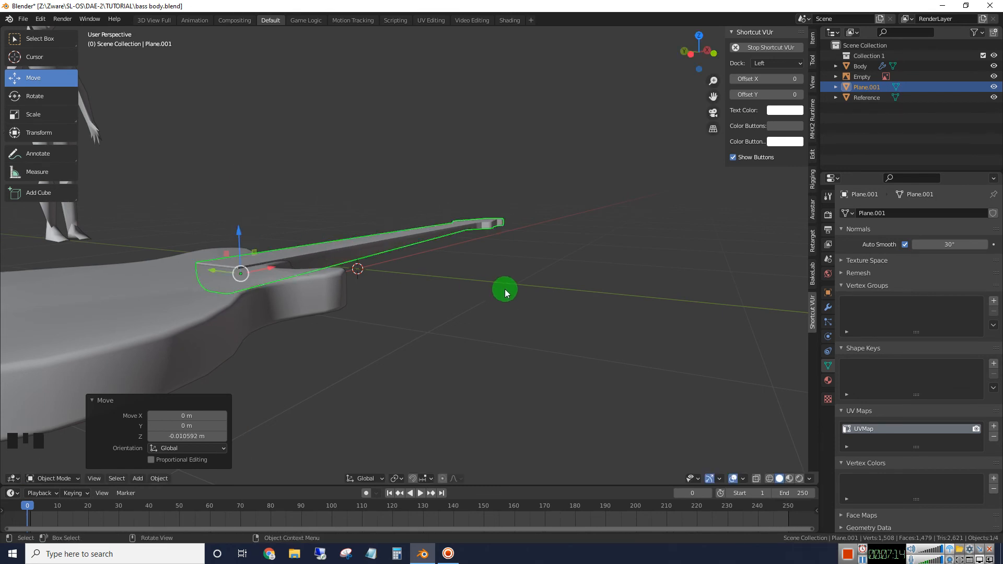
click(521, 306)
Examine the whole guitar and the joint between neck and body from several angles.
middle_drag(521, 307, 463, 349)
scroll(464, 349, down, 3)
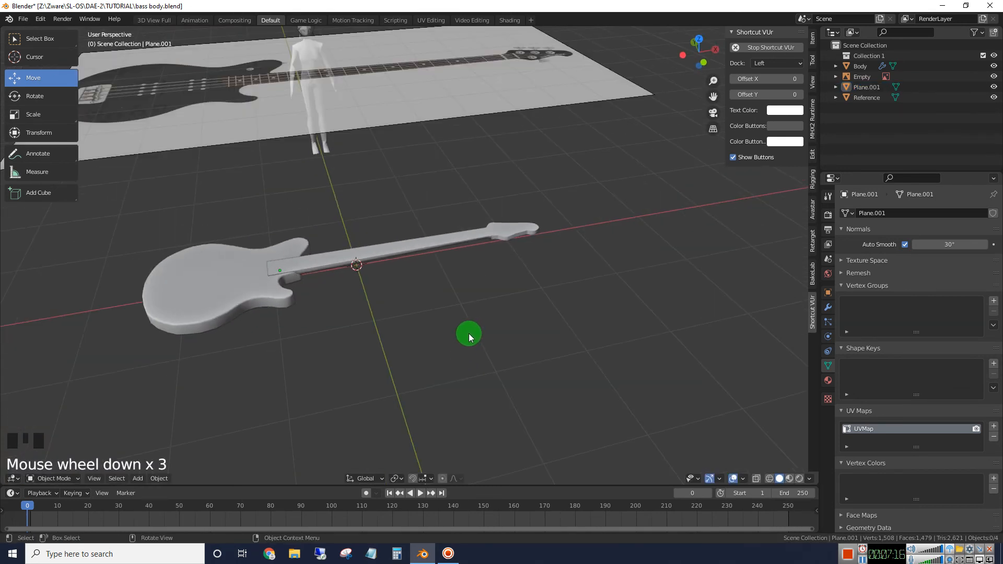
drag(714, 96, 553, 270)
scroll(554, 276, up, 2)
scroll(554, 276, up, 1)
middle_drag(560, 275, 601, 274)
scroll(572, 265, up, 1)
scroll(601, 264, down, 1)
scroll(558, 268, up, 2)
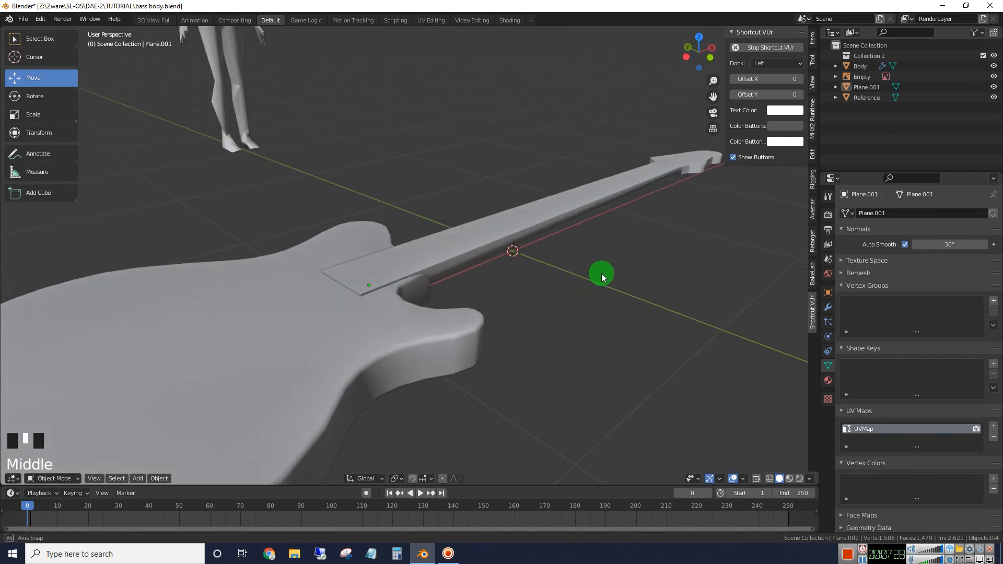
scroll(601, 274, down, 1)
In Edit Mode, extrude the neck's long top face upward about 0.008 m along its normal to form the fretboard.
click(560, 198)
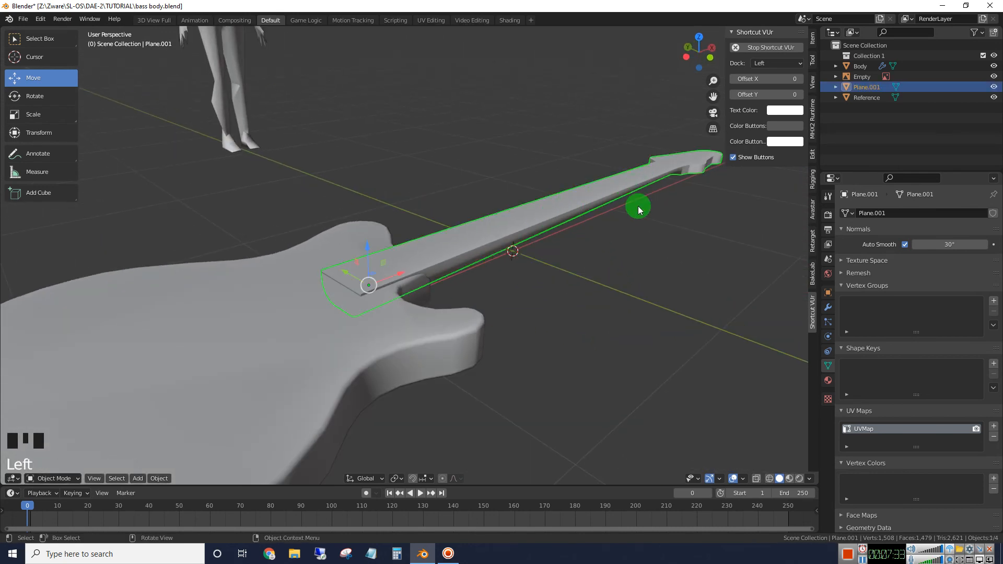
key(Tab)
middle_drag(644, 247, 381, 241)
click(109, 479)
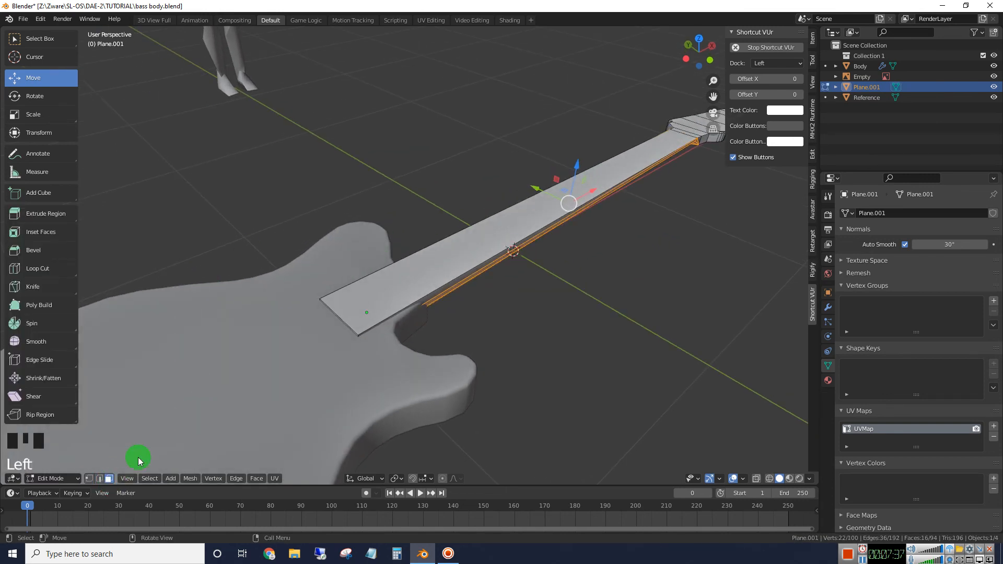
click(524, 221)
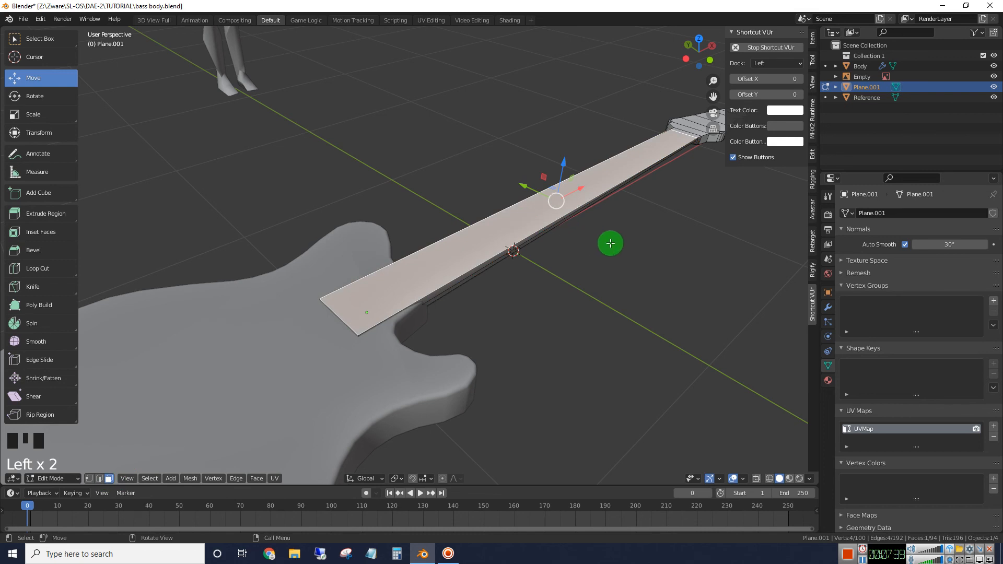
middle_drag(609, 242, 521, 204)
scroll(521, 204, up, 1)
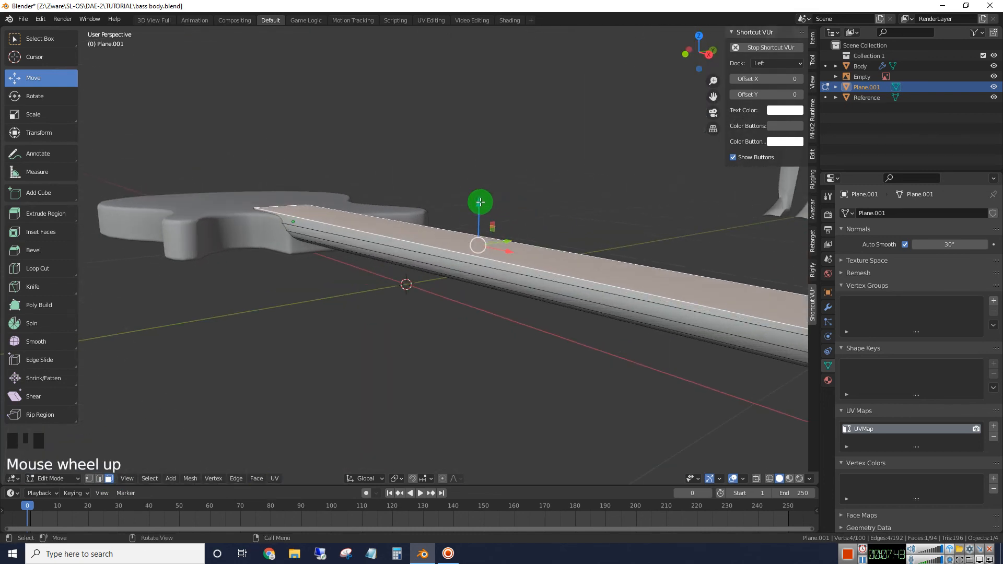
key(e)
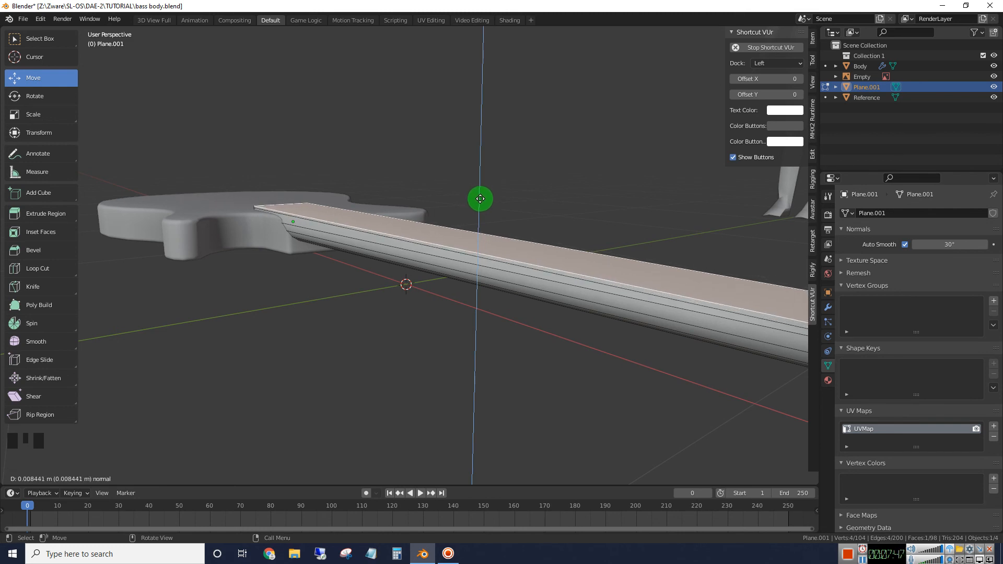
click(478, 197)
Deselect the extruded face, inspect the fretboard from body to headstock, and compare the whole guitar with the reference image.
middle_drag(392, 261, 512, 262)
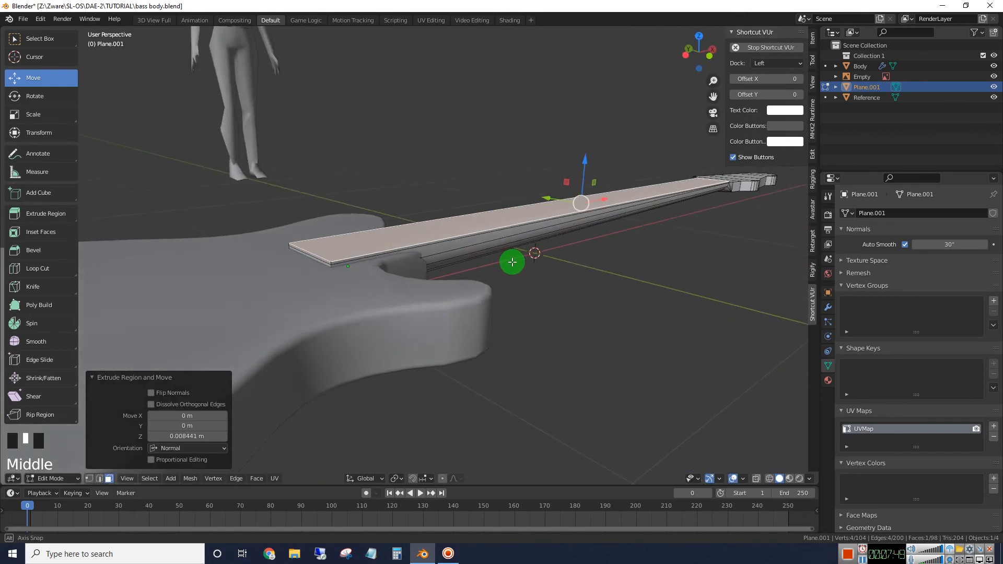
middle_drag(750, 215, 603, 212)
scroll(603, 212, down, 1)
scroll(662, 308, down, 1)
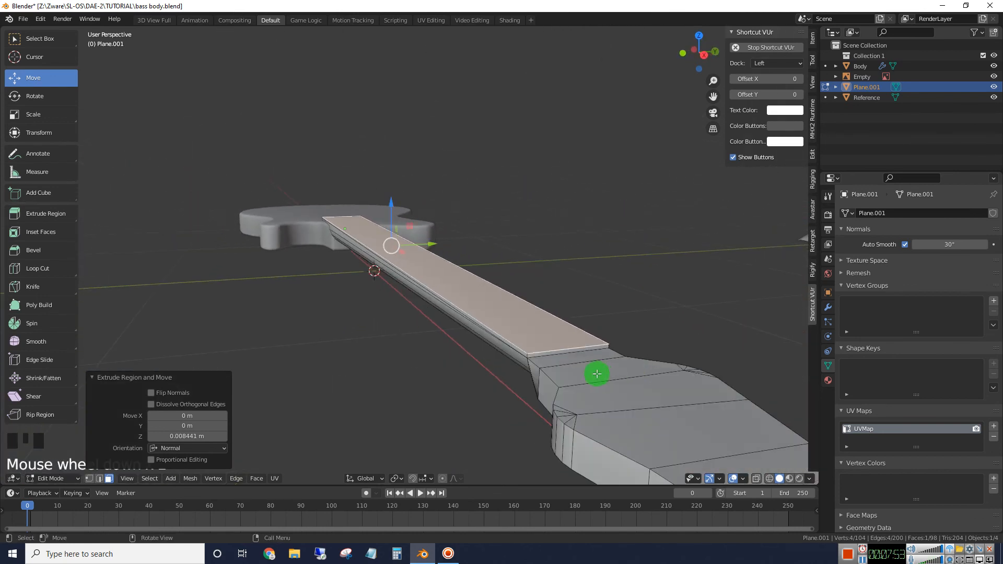
click(579, 348)
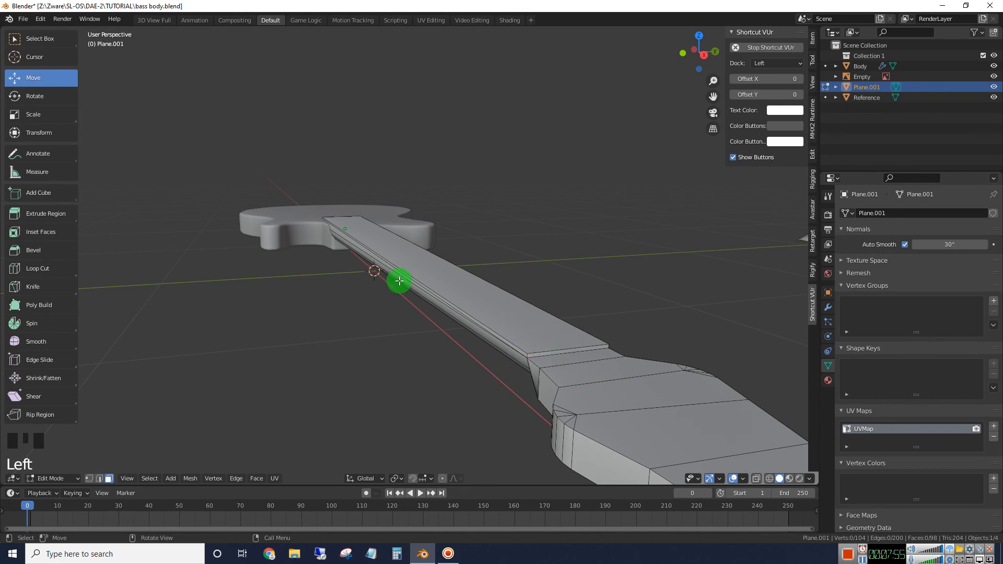
middle_drag(399, 281, 568, 277)
scroll(551, 261, down, 1)
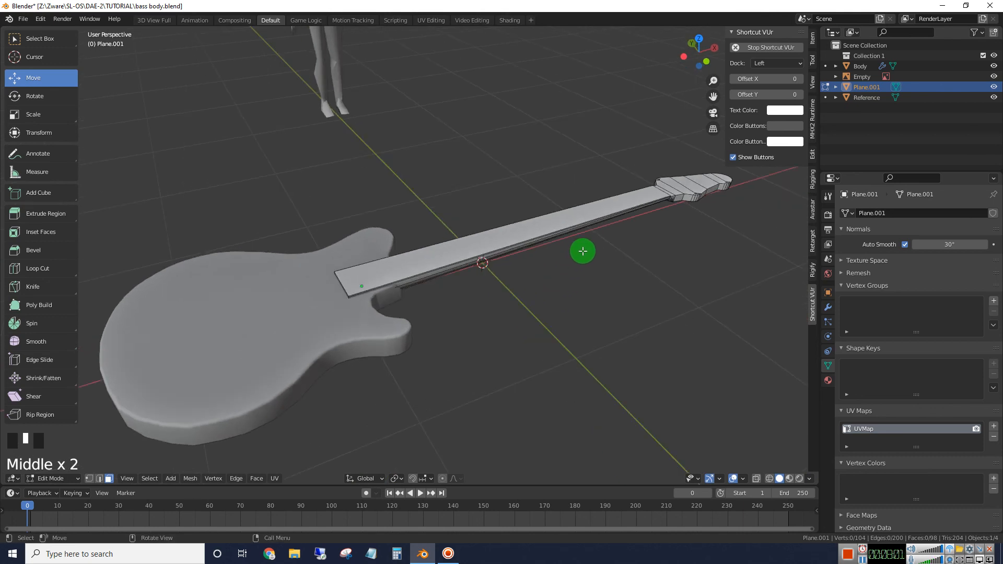
scroll(613, 219, up, 2)
scroll(572, 334, down, 2)
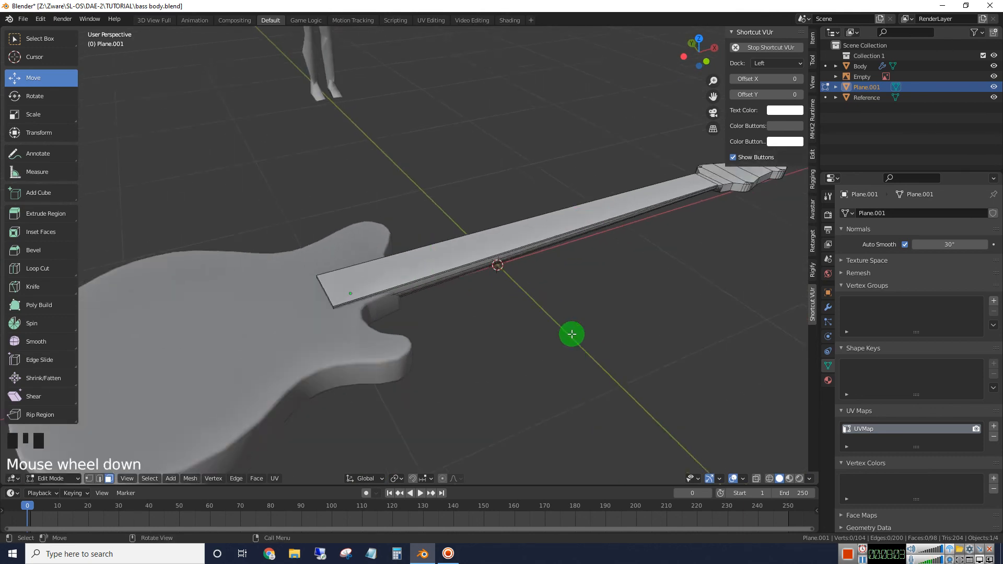
middle_drag(616, 322, 467, 339)
scroll(410, 344, down, 1)
scroll(464, 334, down, 1)
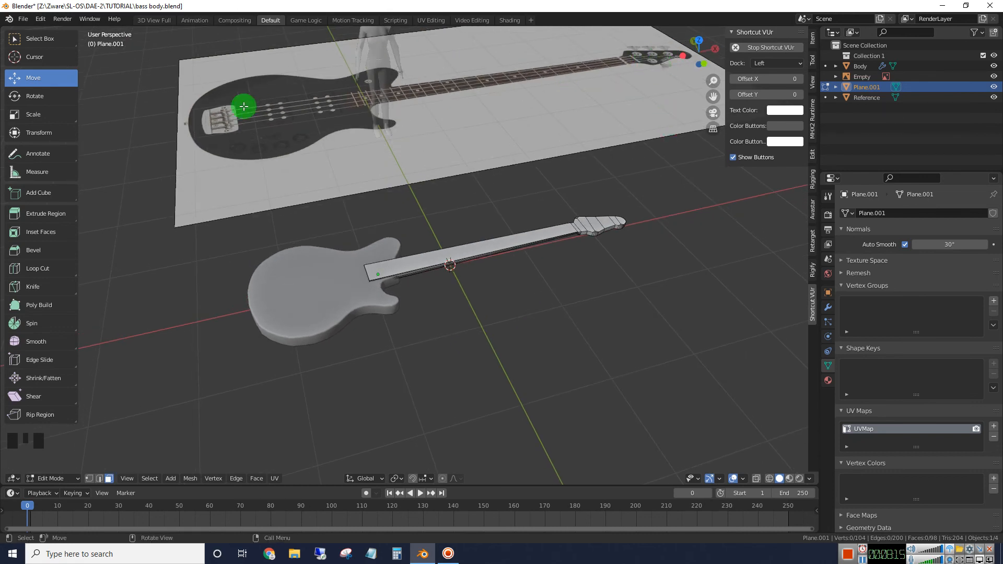
scroll(424, 296, down, 1)
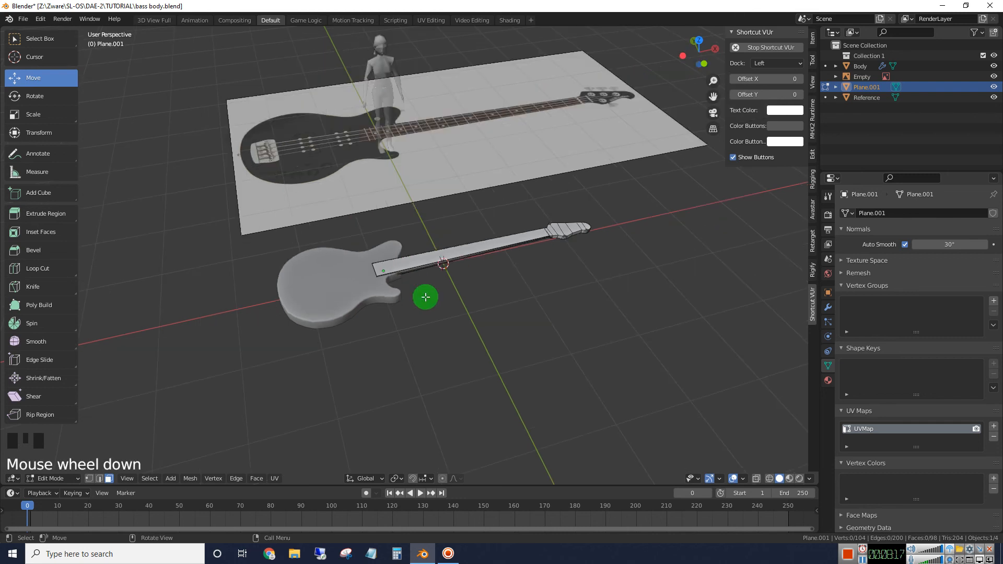
scroll(442, 300, up, 1)
middle_drag(444, 299, 481, 293)
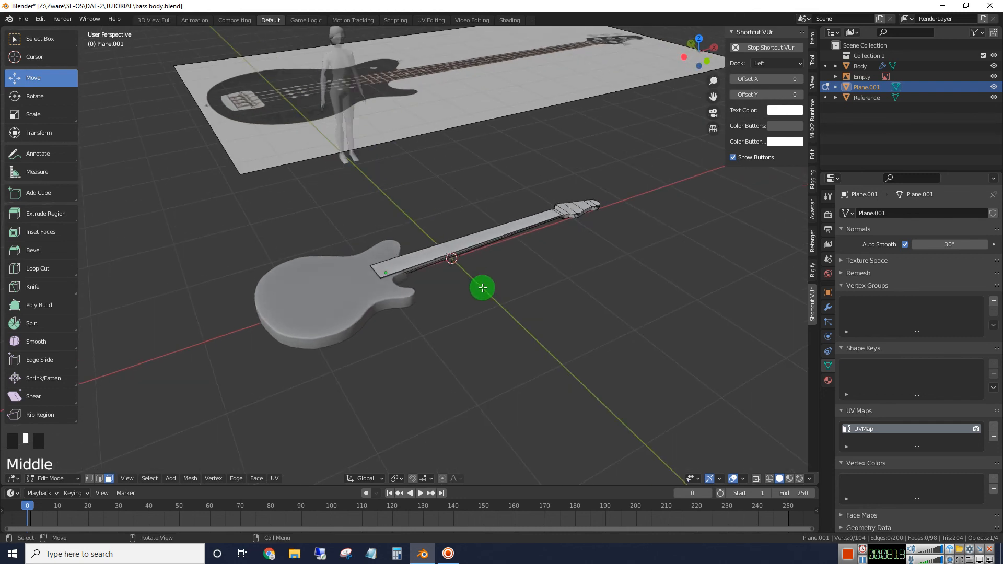